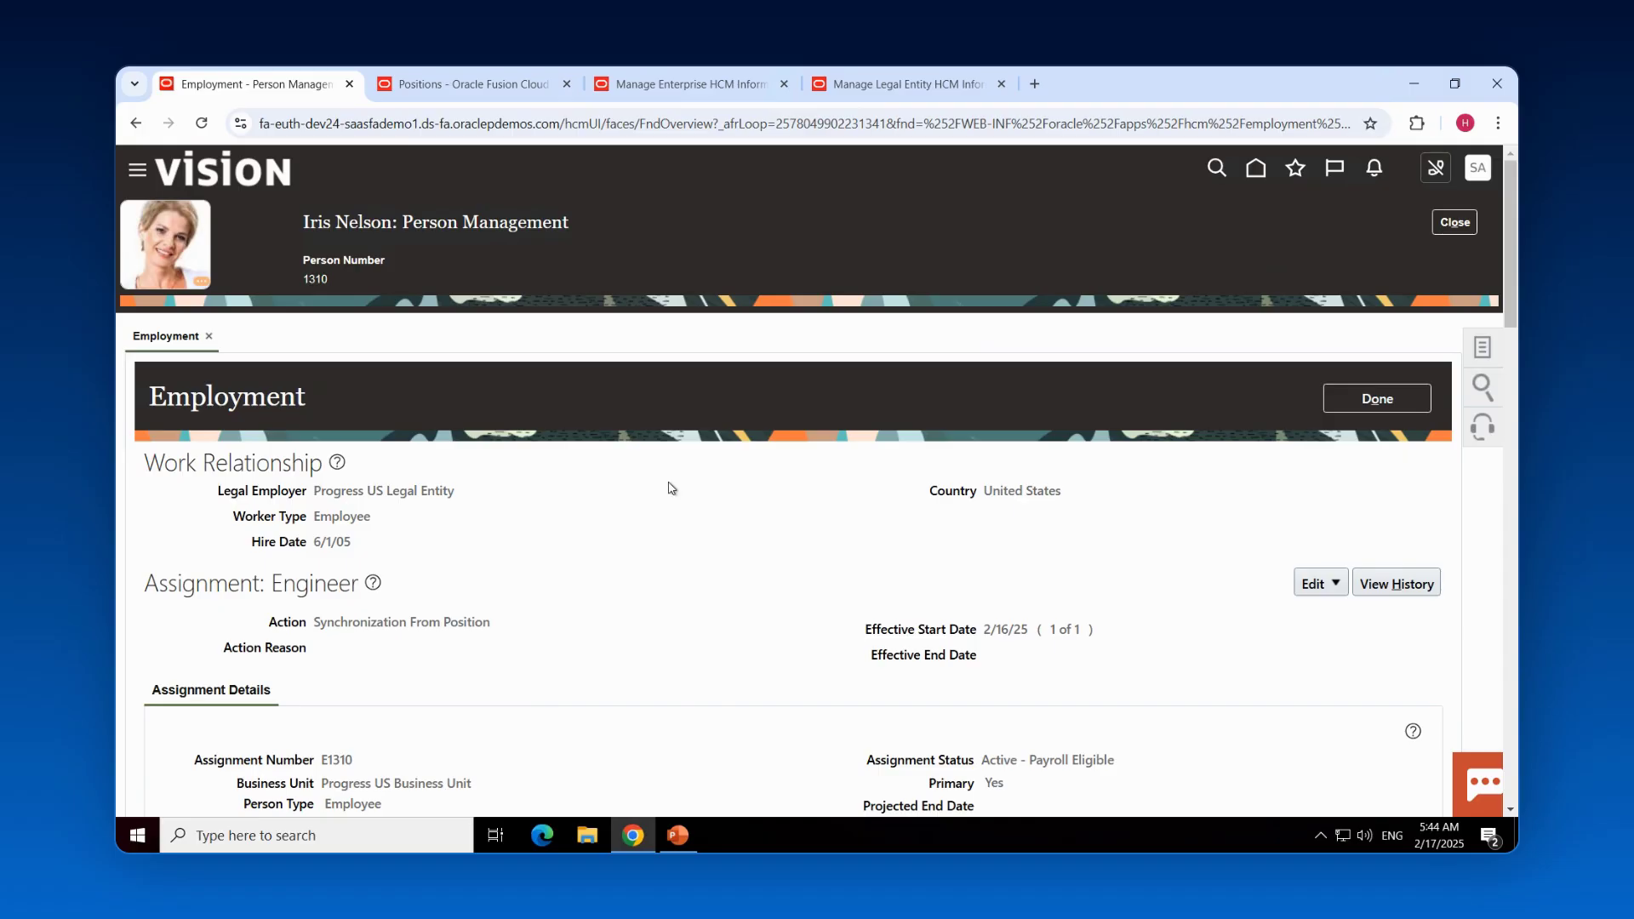
# Review the employee's assignment job details and the Engineer position's summary card, including its code, and close the card.
pyautogui.scroll(-10, 668, 491)
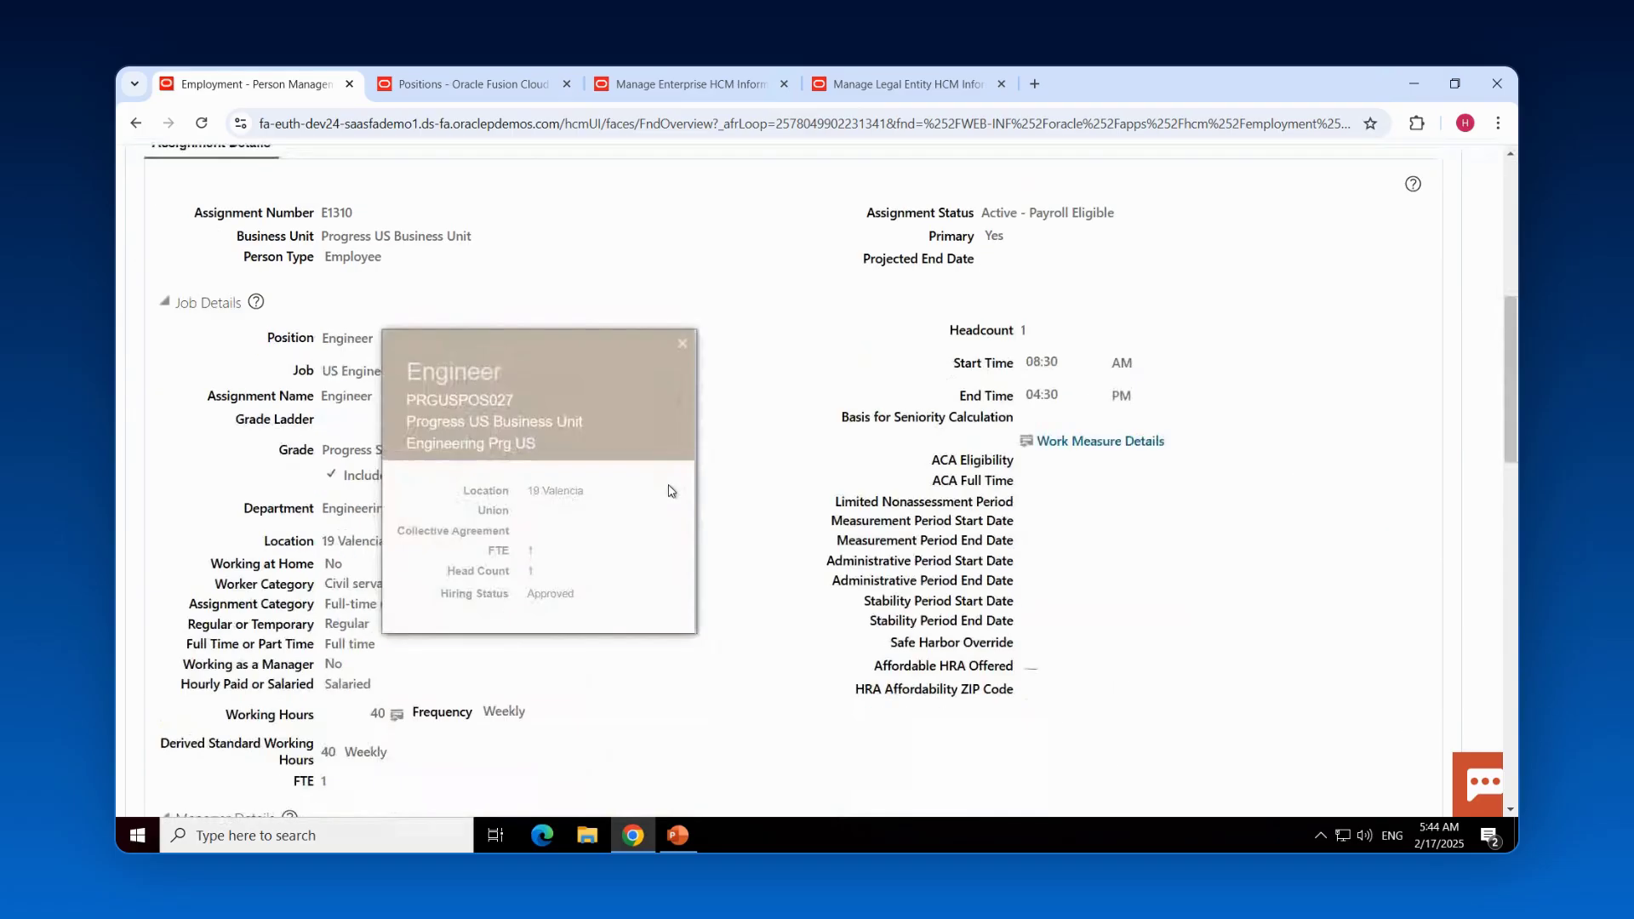
pyautogui.scroll(5, 668, 491)
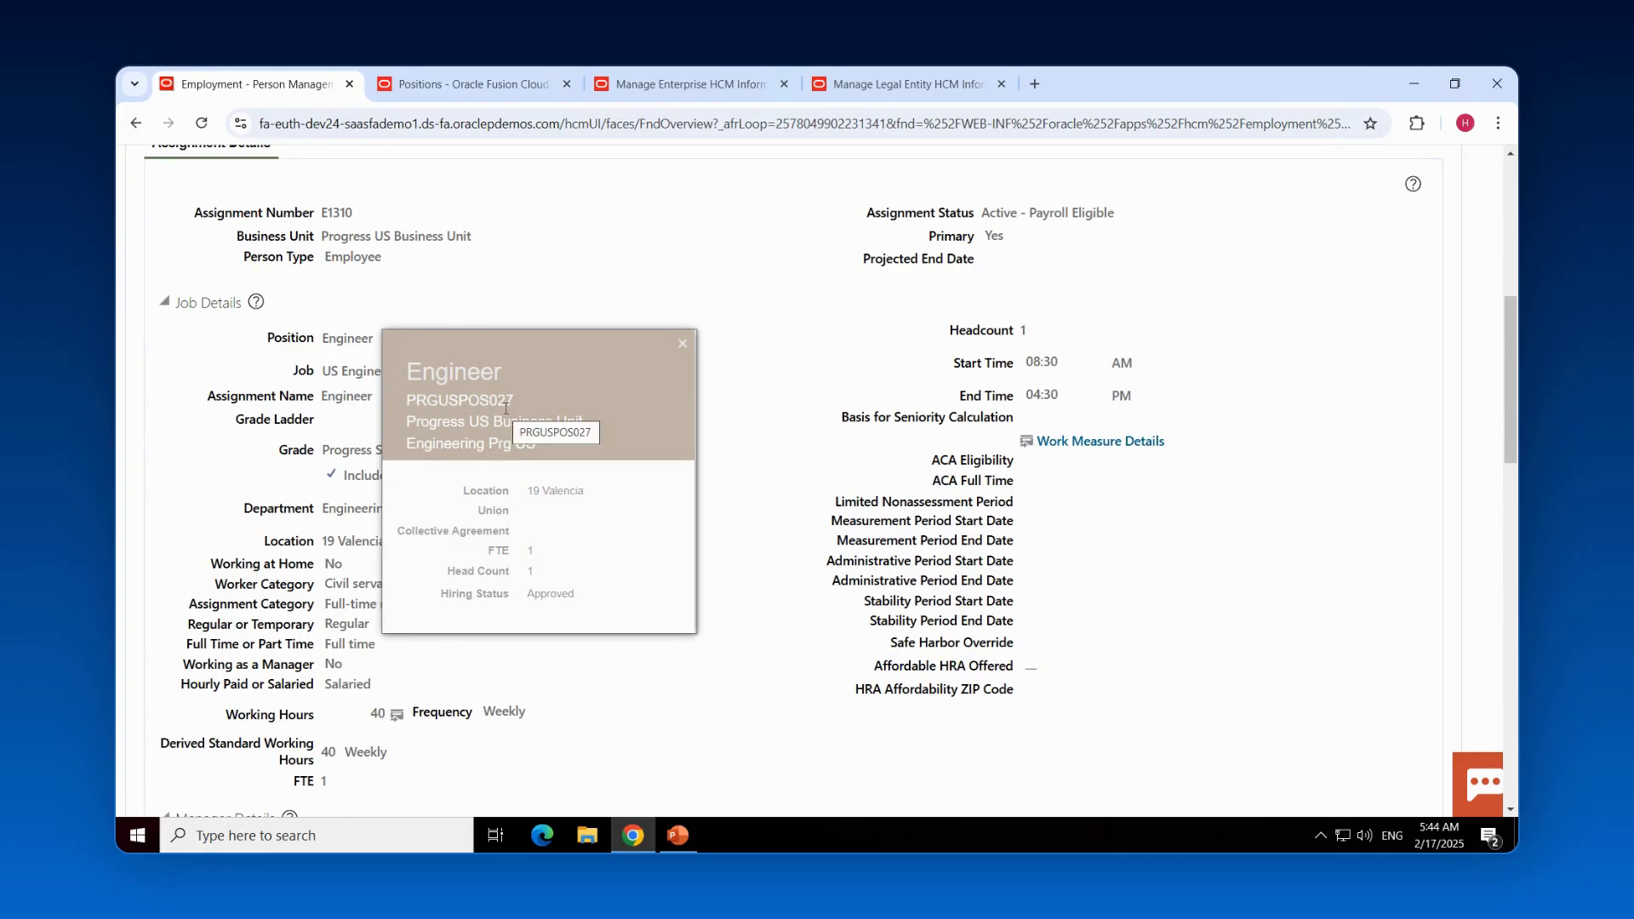
pyautogui.click(683, 344)
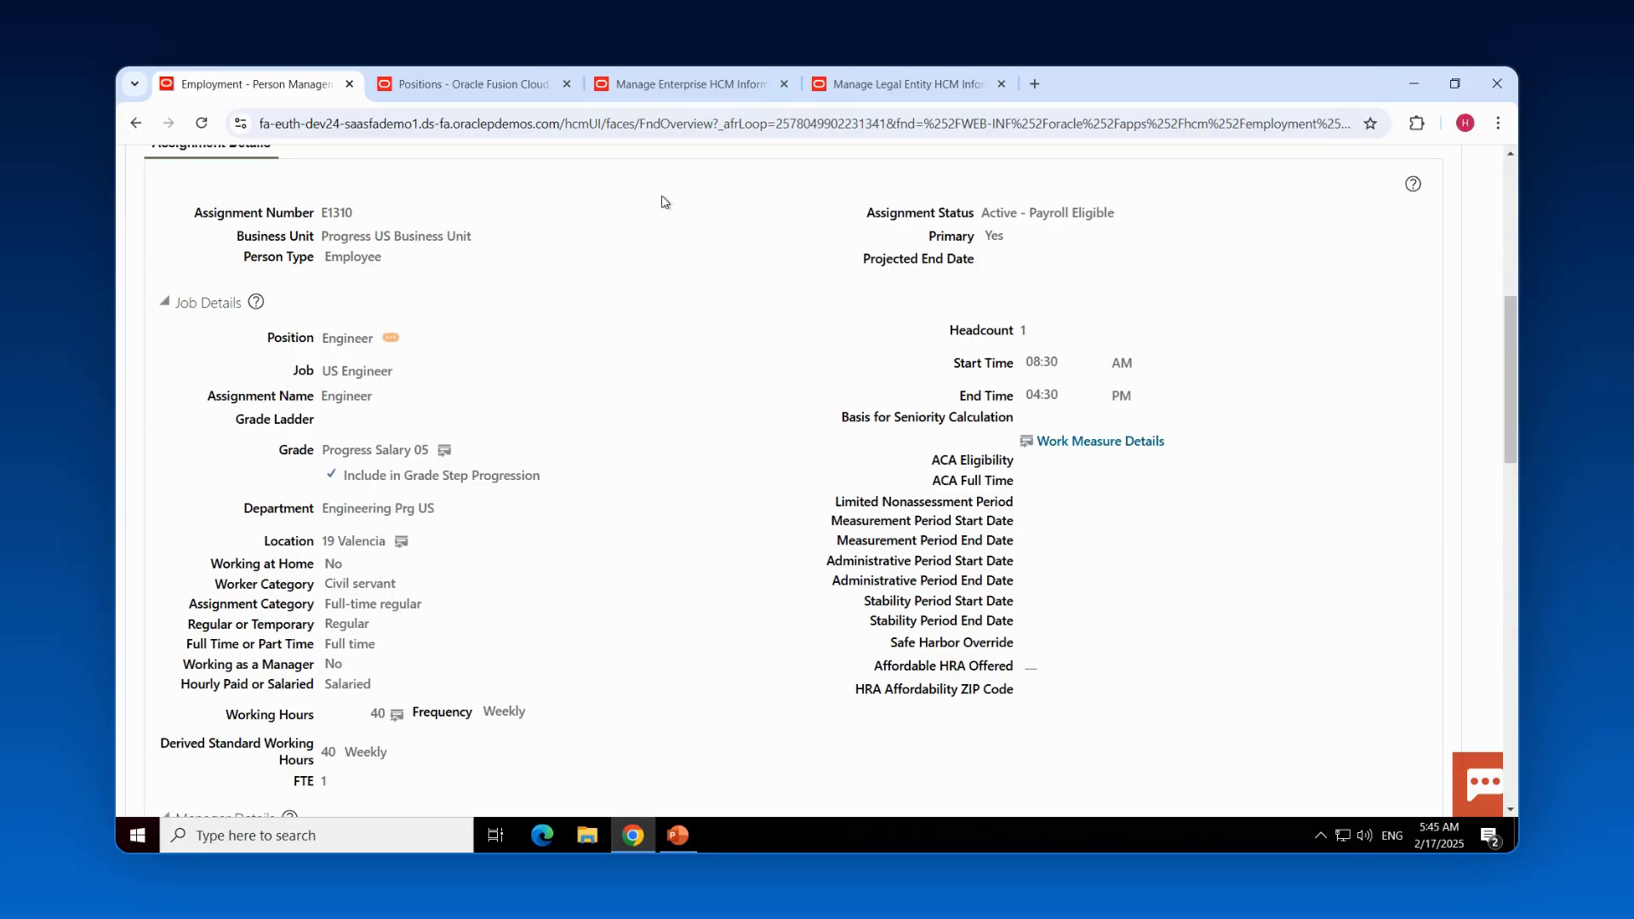
# Examine the Position Synchronization Configuration in the MA ENTERPRISE HCM information.
pyautogui.click(700, 82)
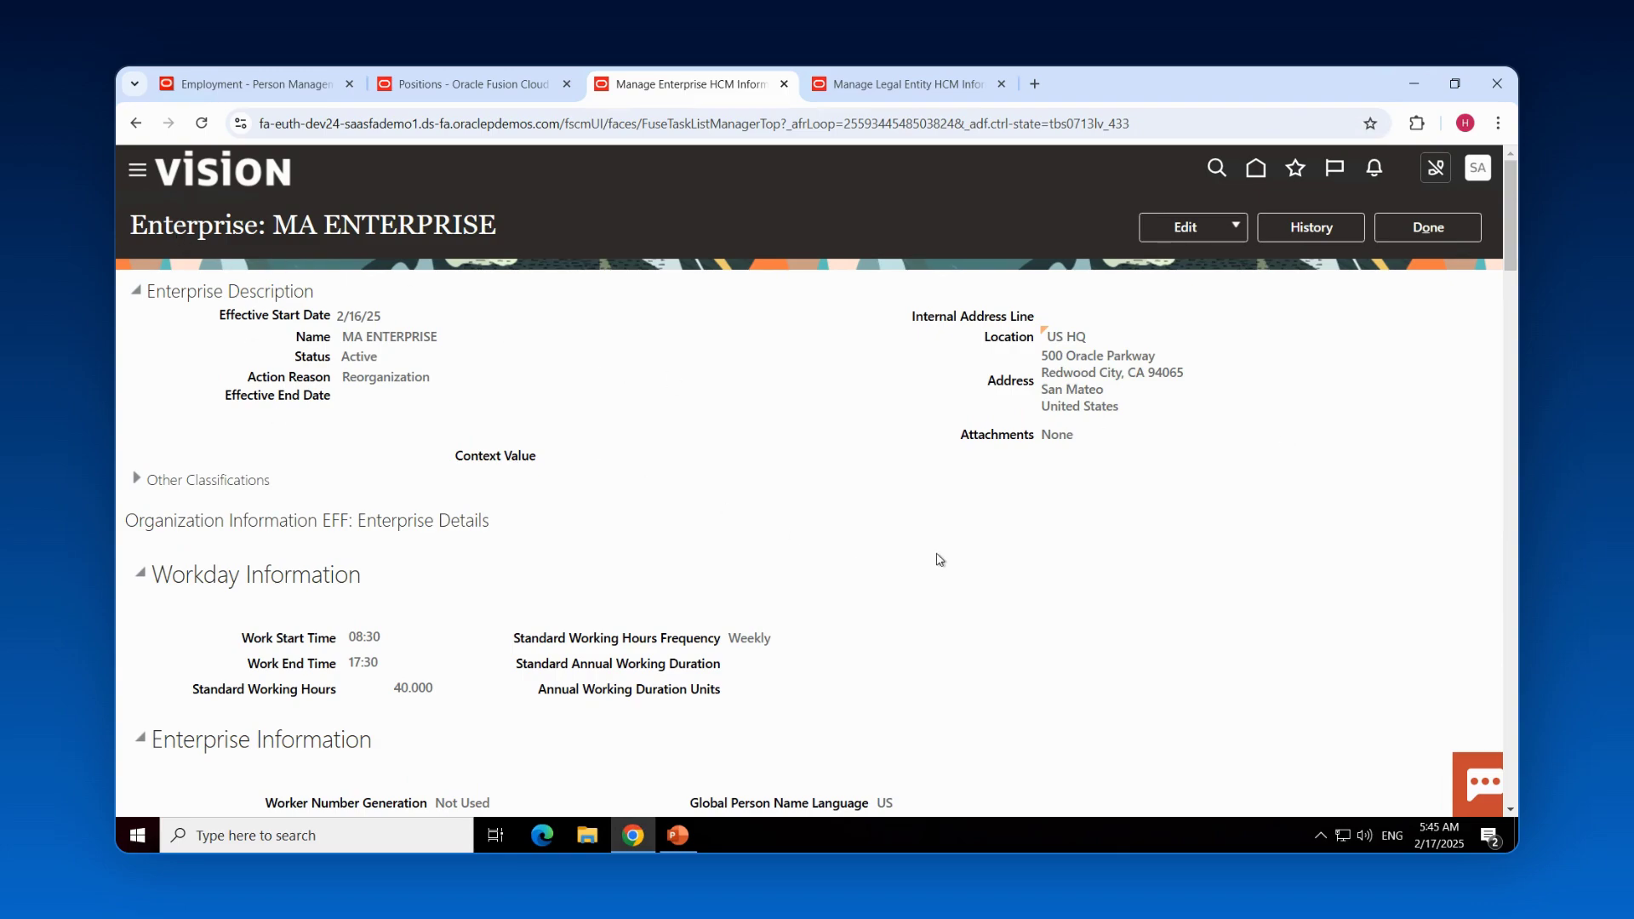
pyautogui.scroll(-5, 939, 559)
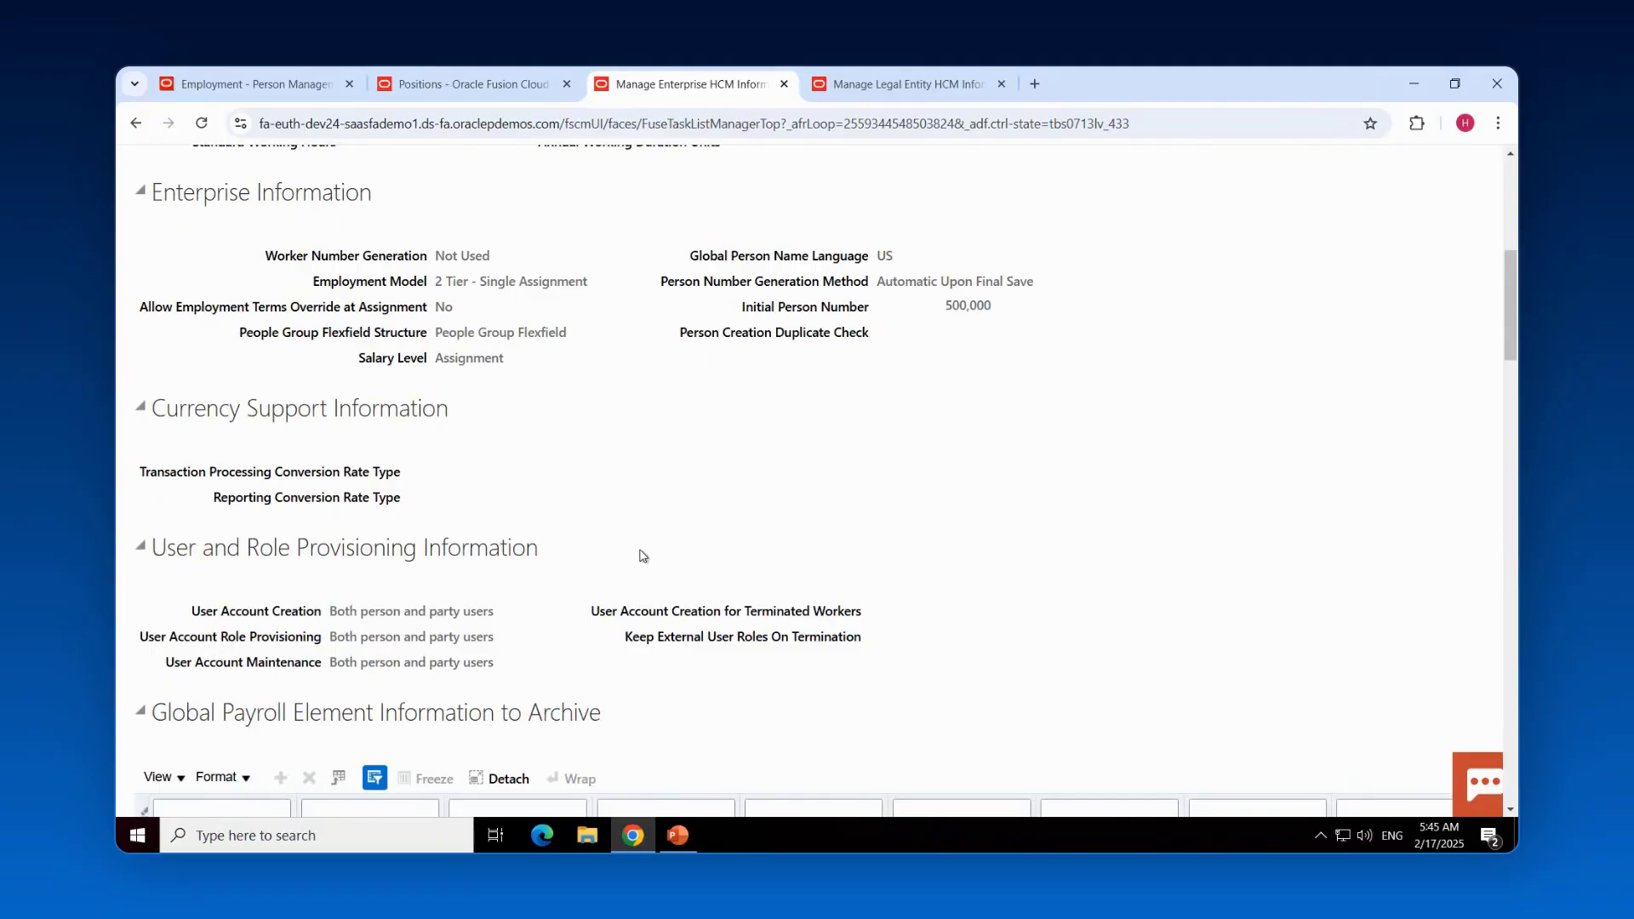
pyautogui.scroll(-3, 681, 541)
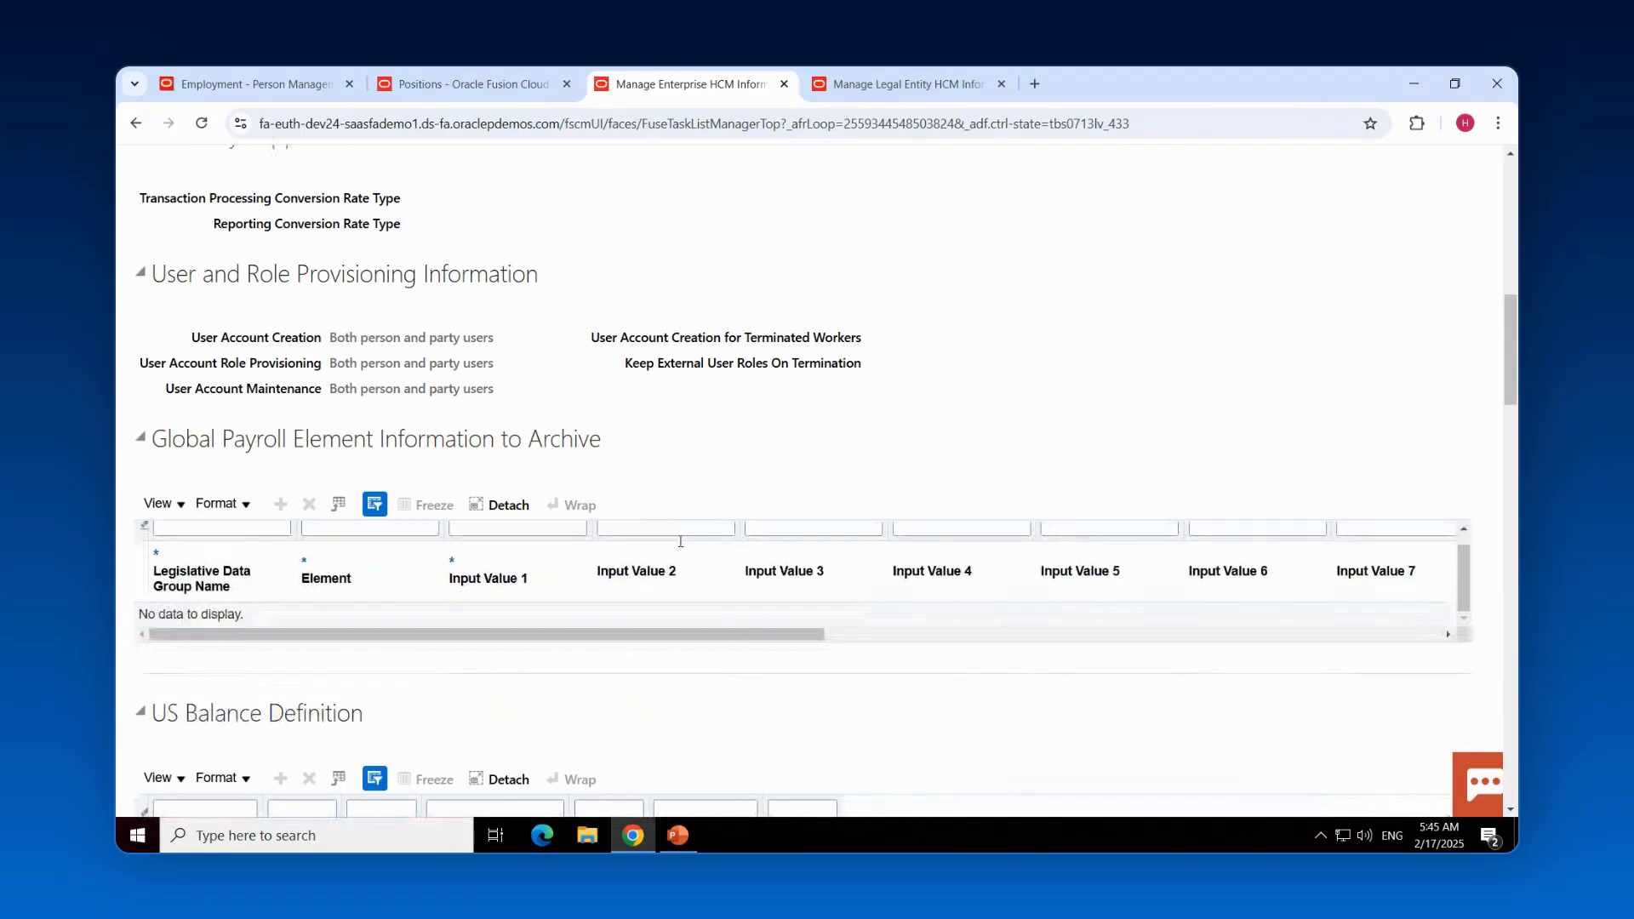
pyautogui.scroll(-5, 681, 545)
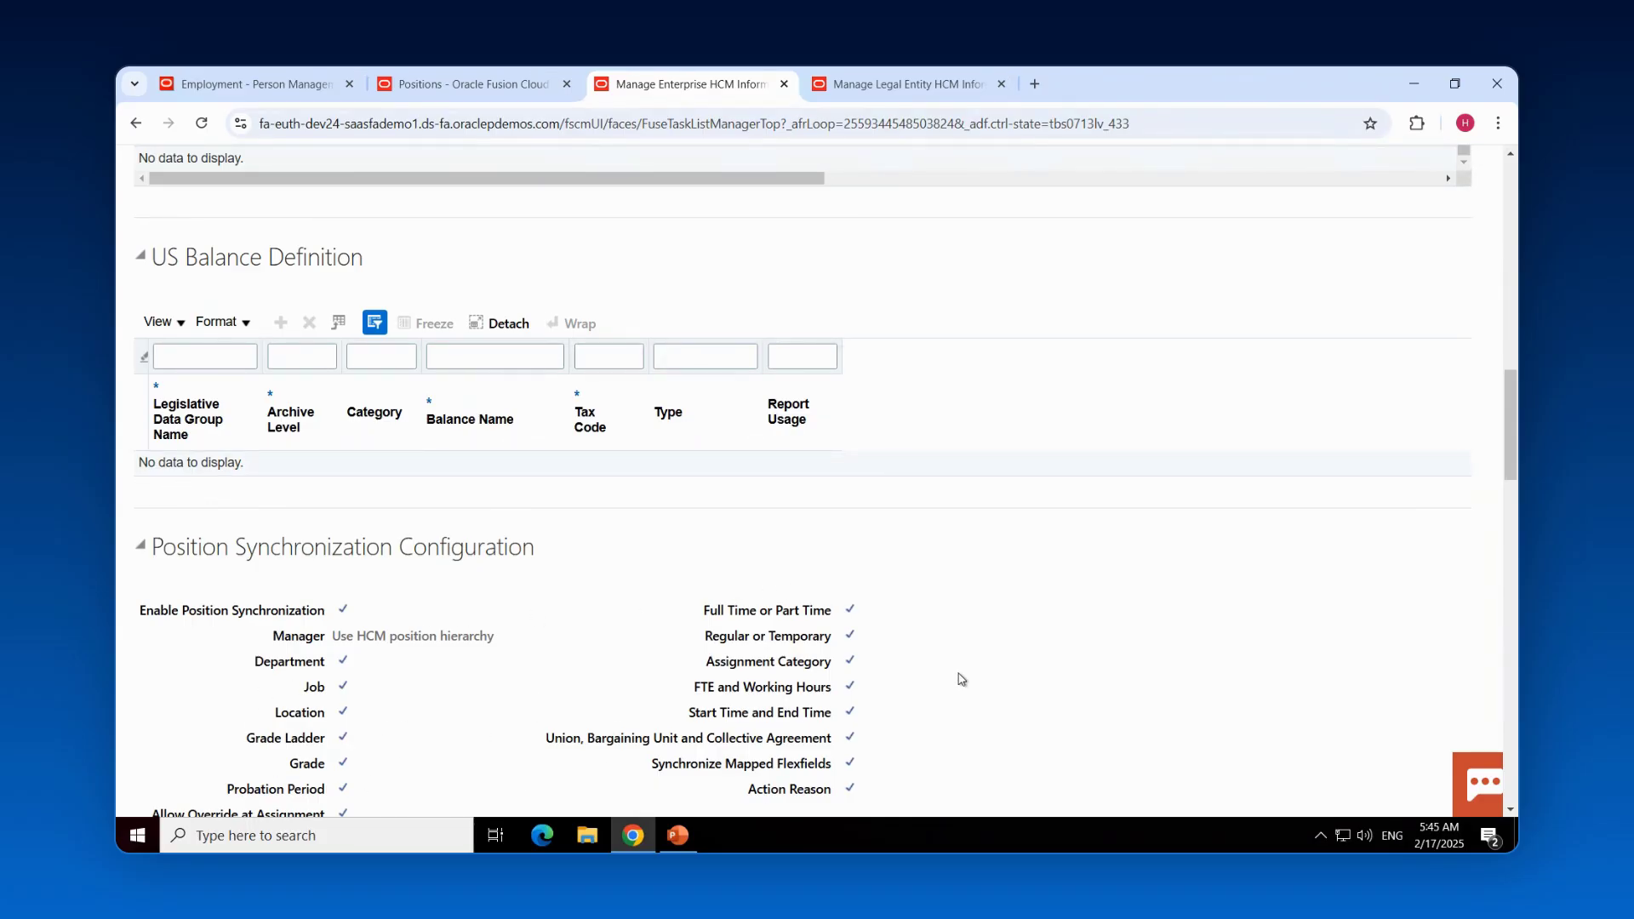
pyautogui.scroll(-3, 961, 681)
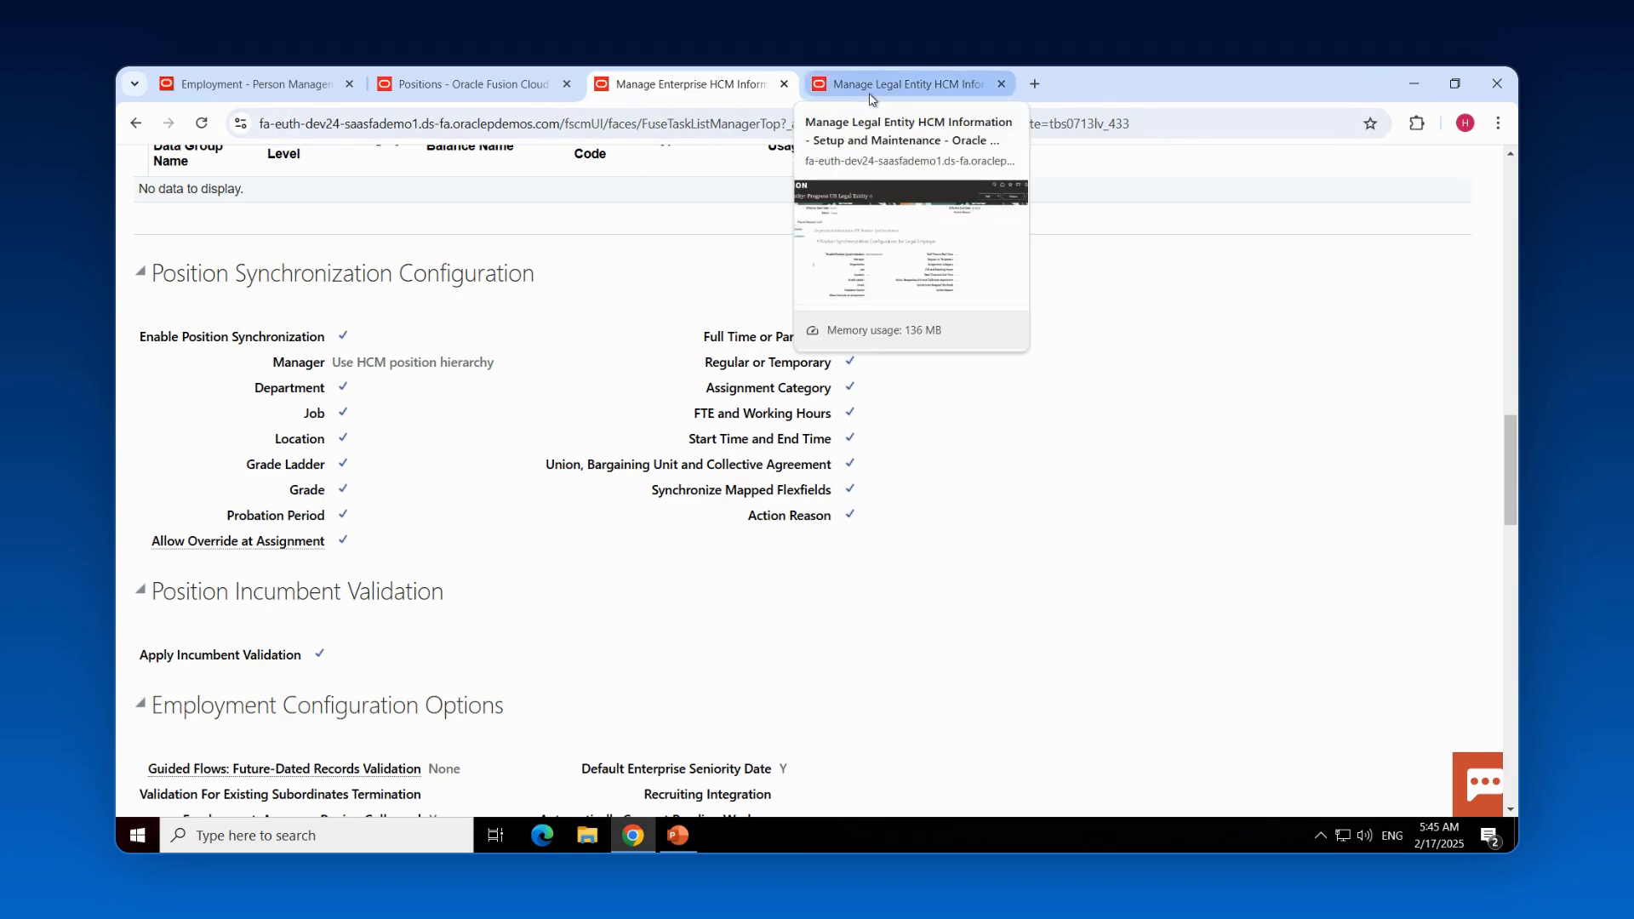
# Compare the Progress US Legal Entity's position synchronization configuration with the enterprise-level configuration.
pyautogui.click(871, 99)
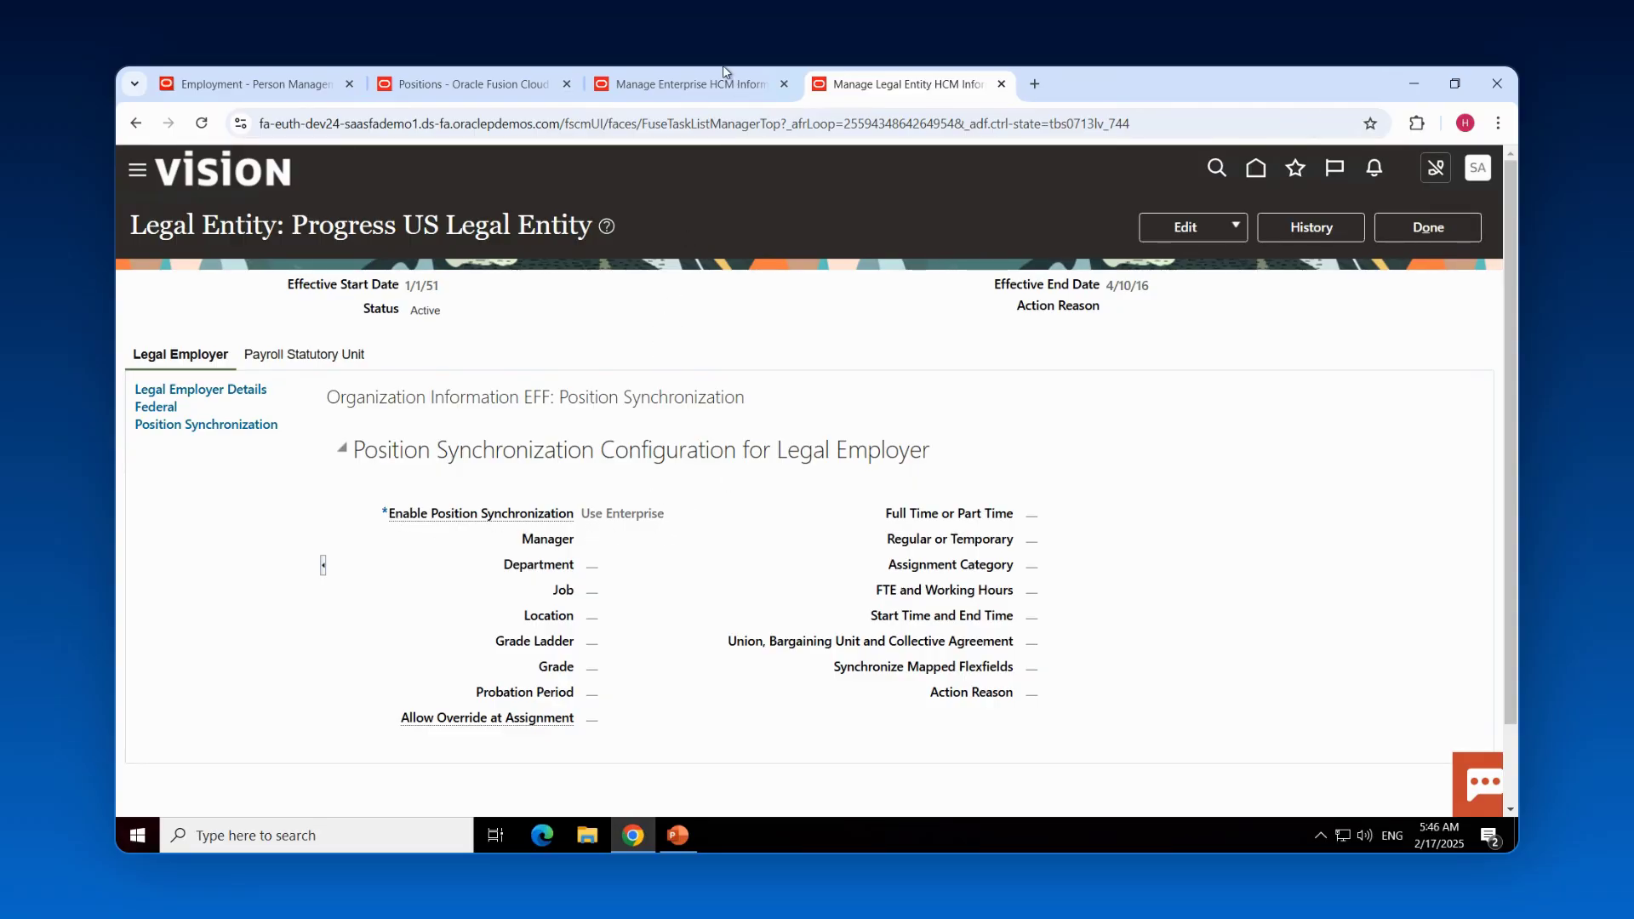
pyautogui.click(712, 86)
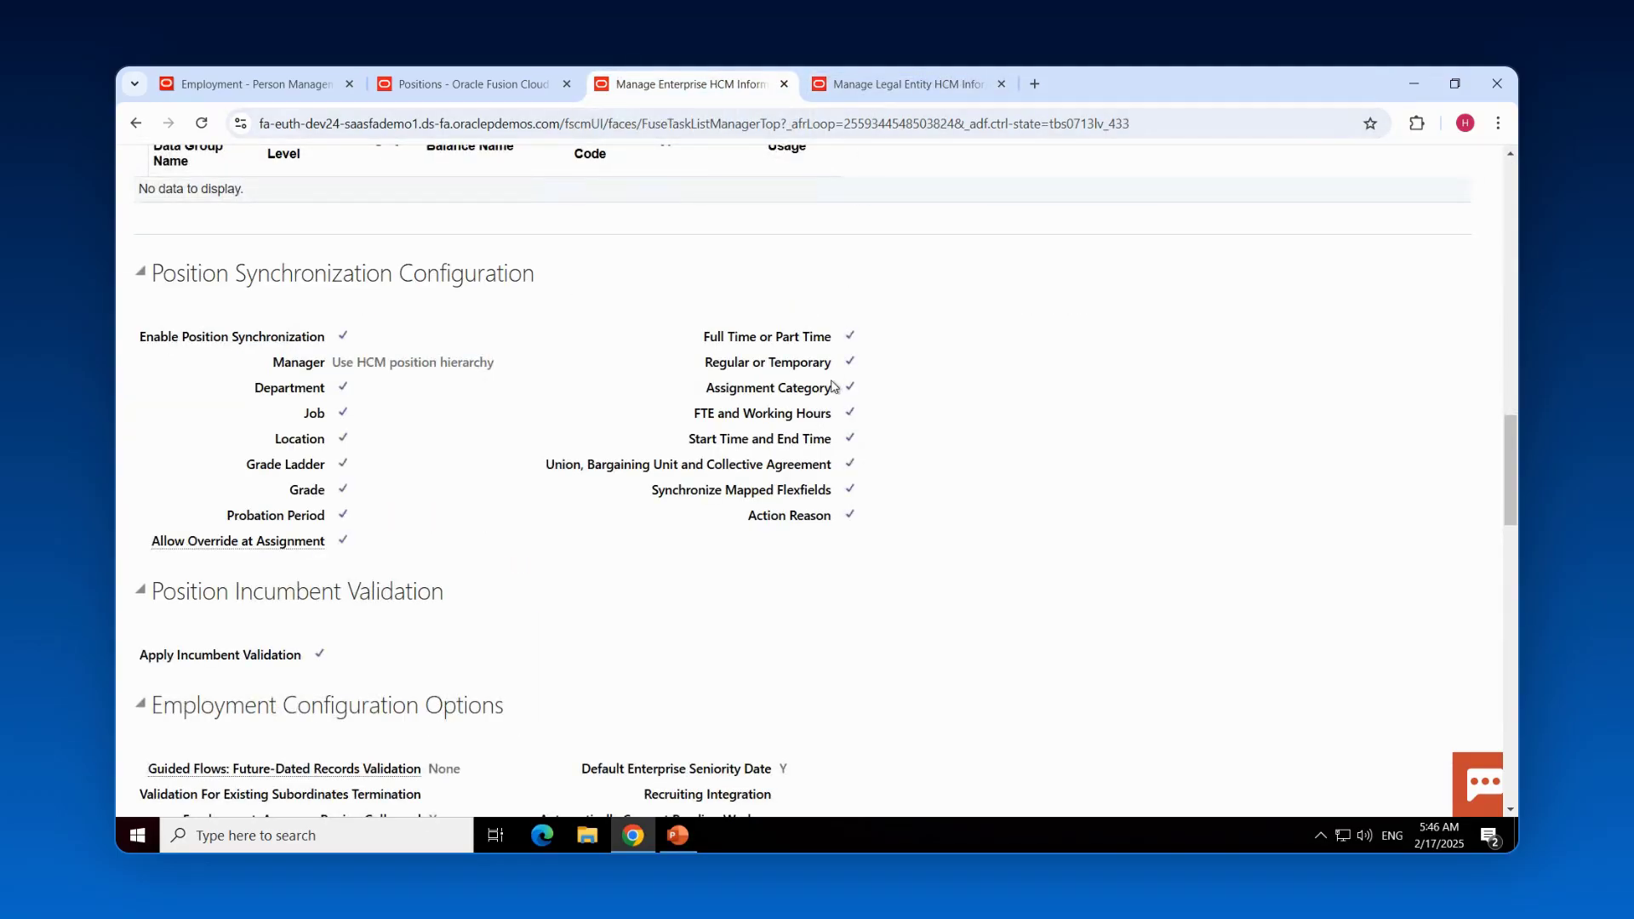
pyautogui.click(899, 101)
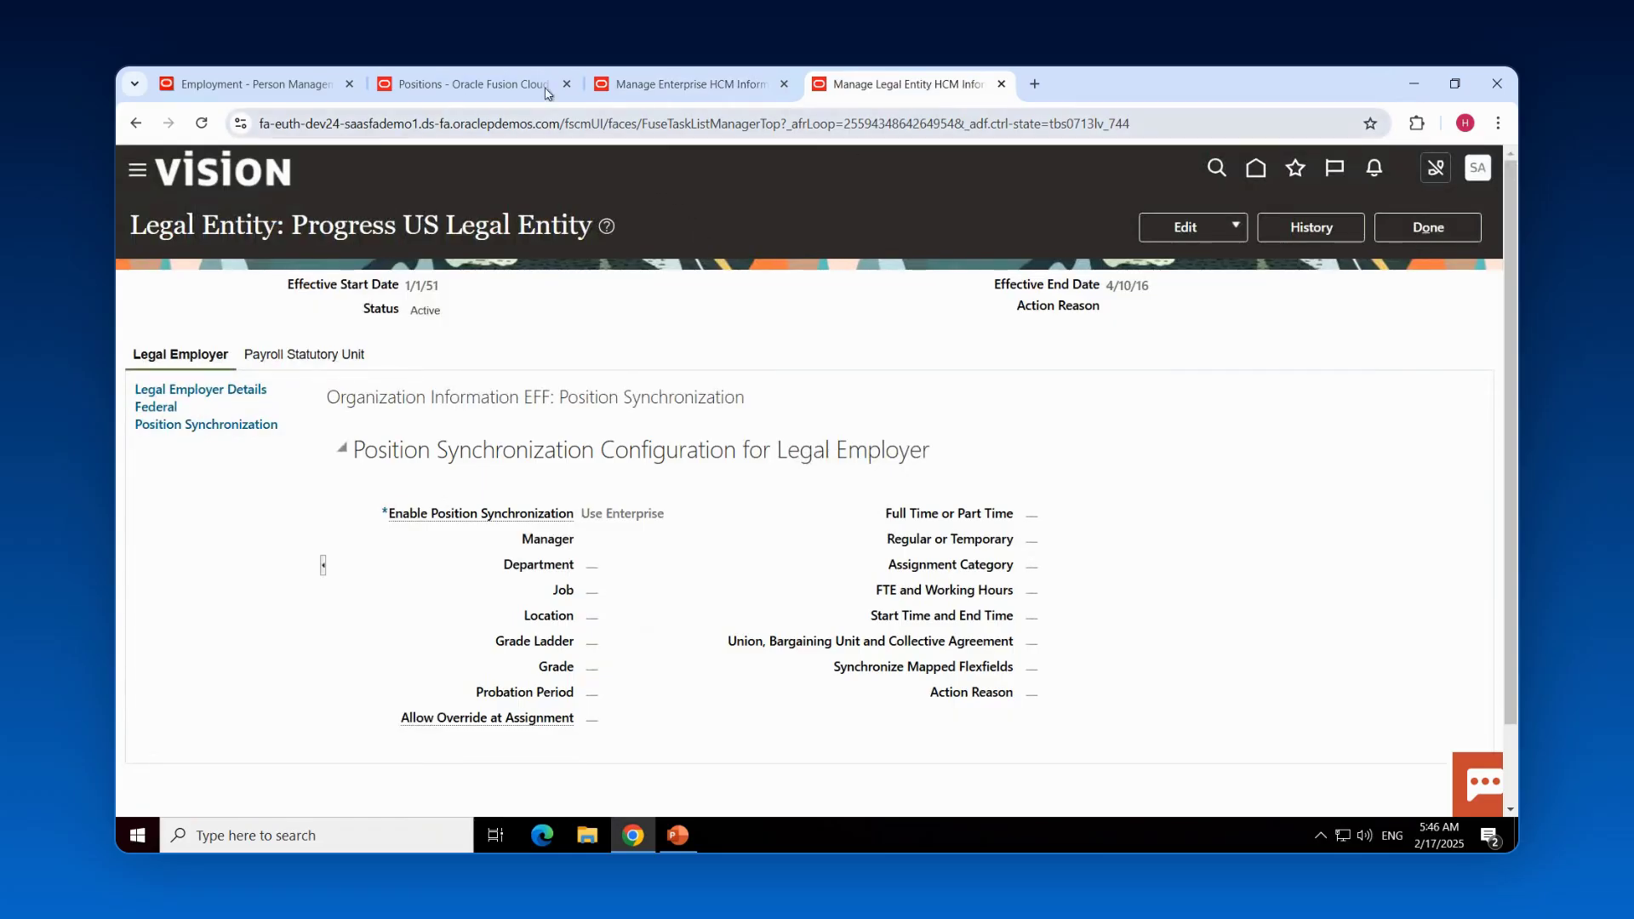
# Open the employee's assignment for correction with the Synchronization From Position action, check the Synchronize from Position setting, and leave without saving.
pyautogui.click(300, 90)
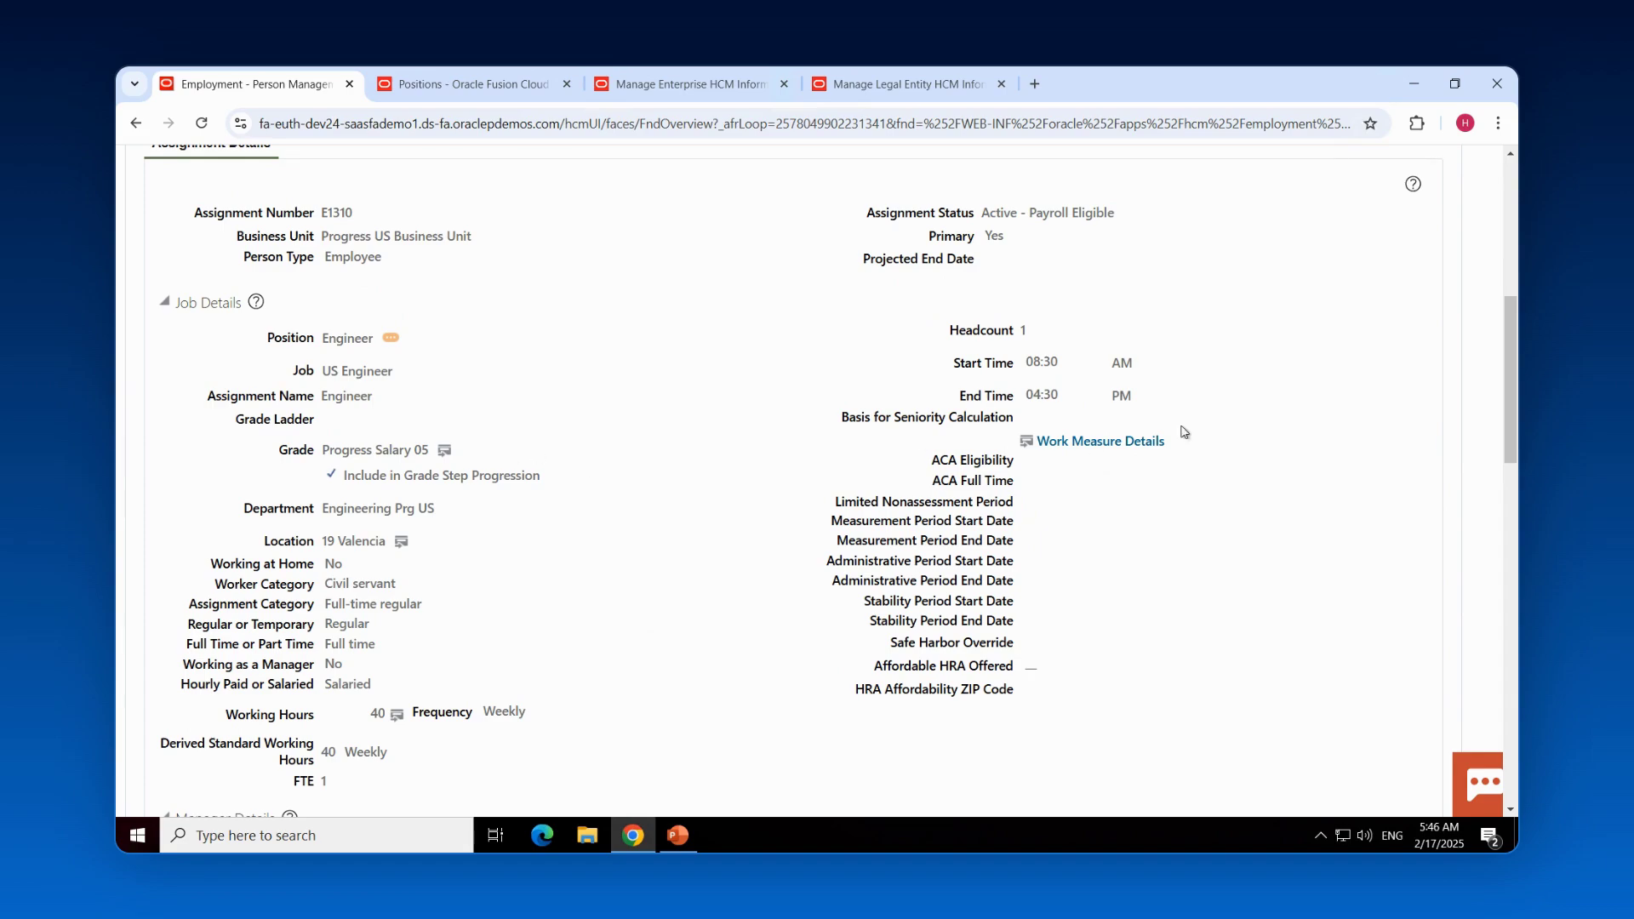
pyautogui.scroll(5, 1246, 421)
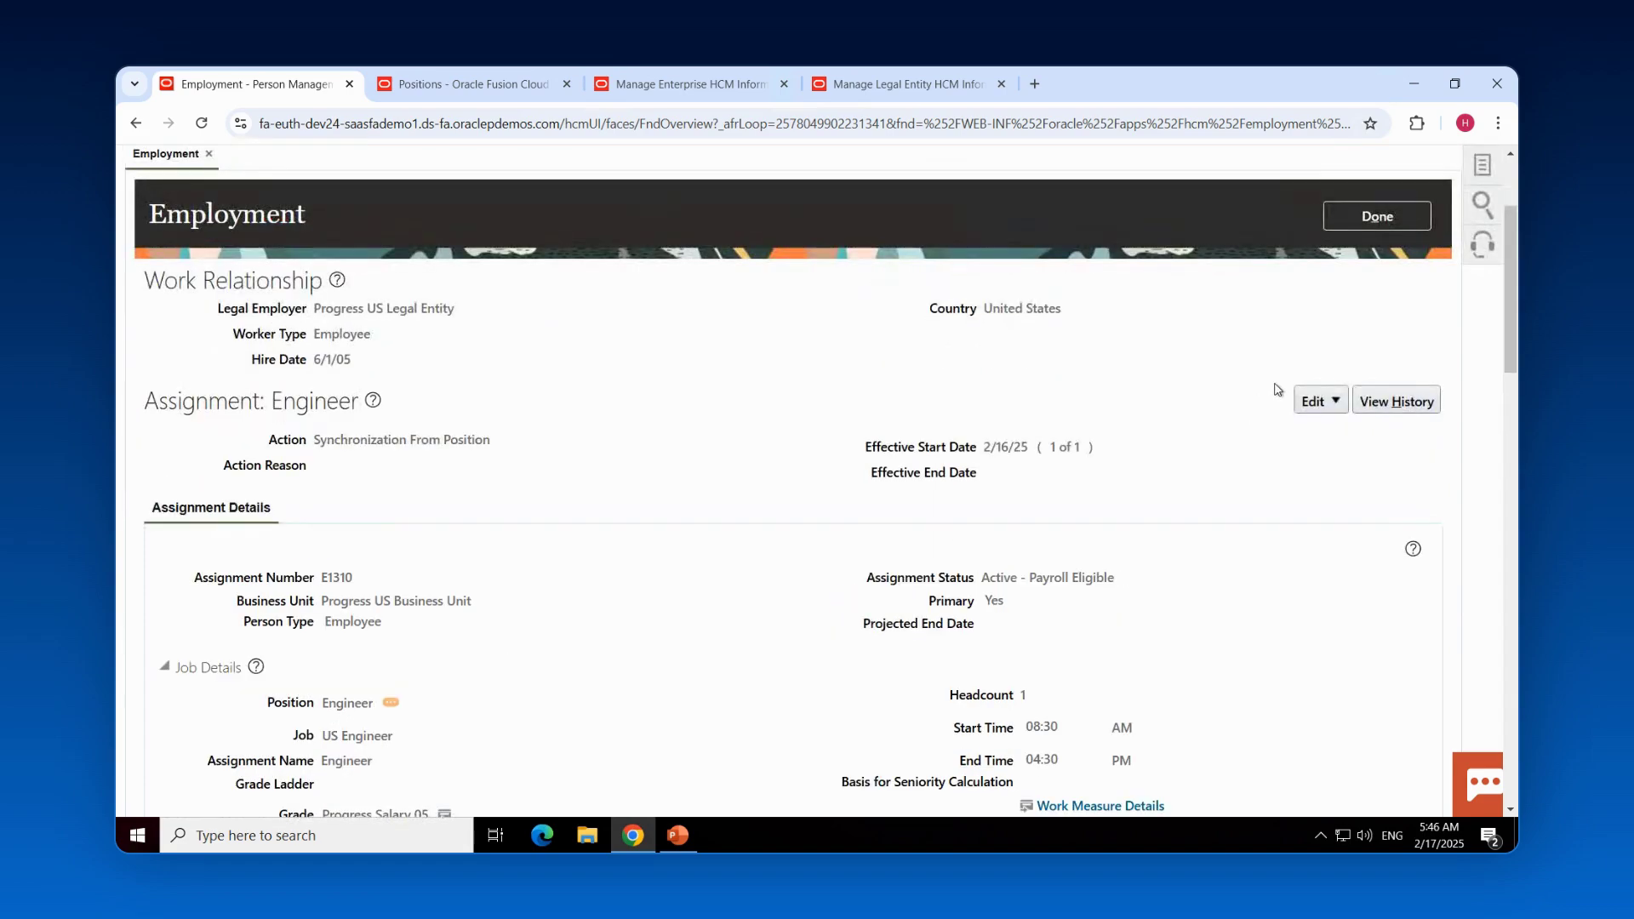
pyautogui.click(1333, 409)
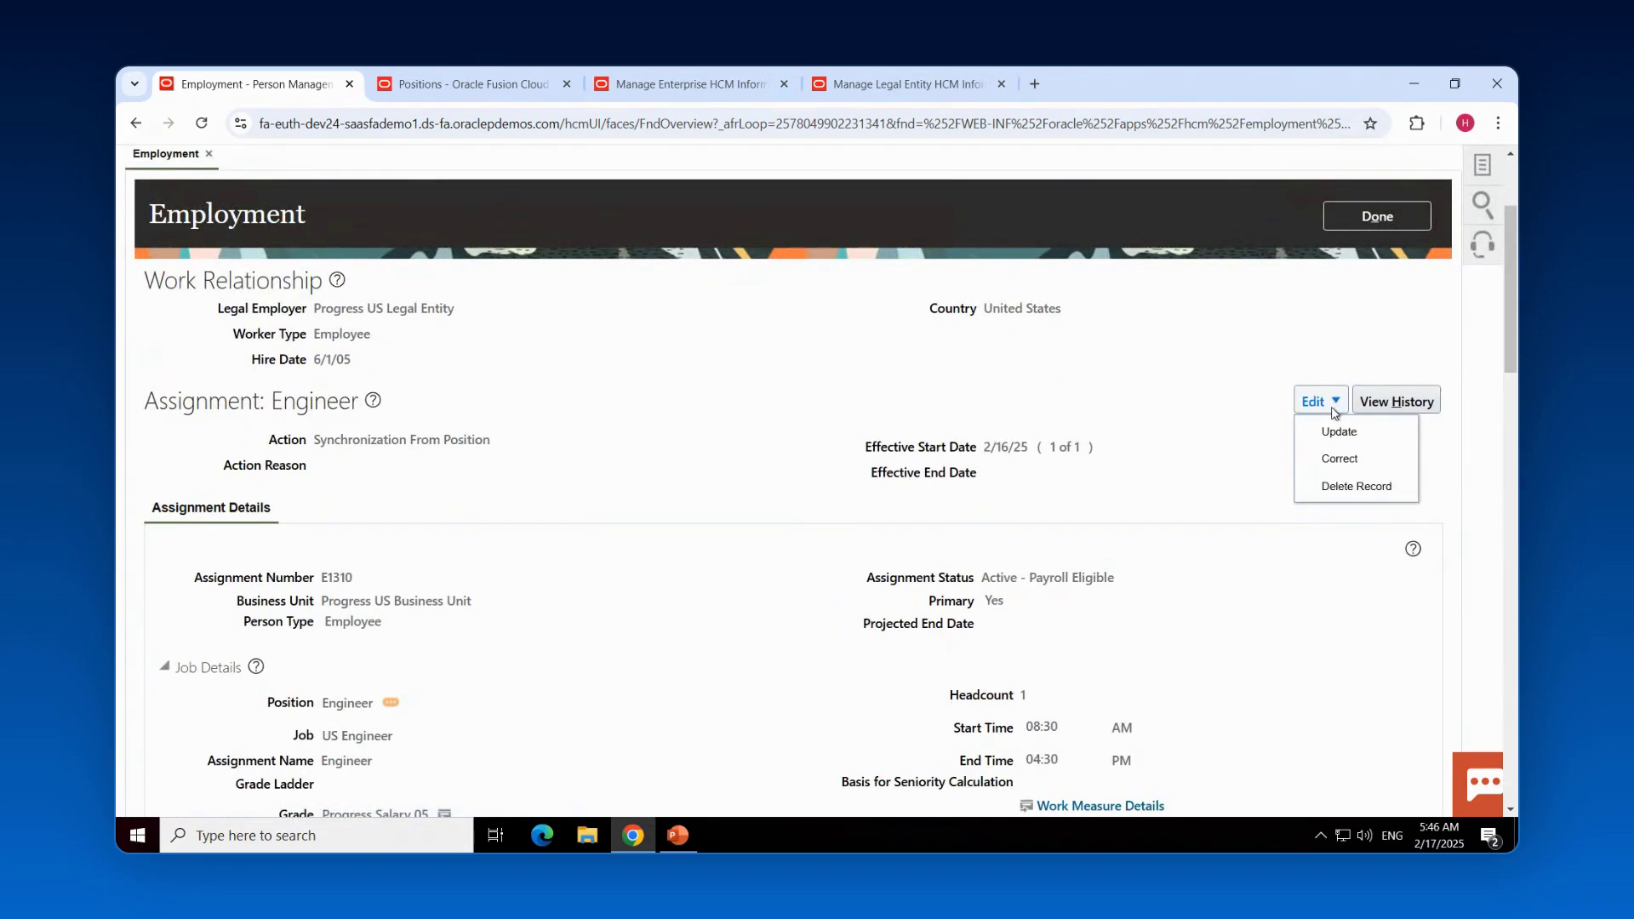
pyautogui.click(1359, 460)
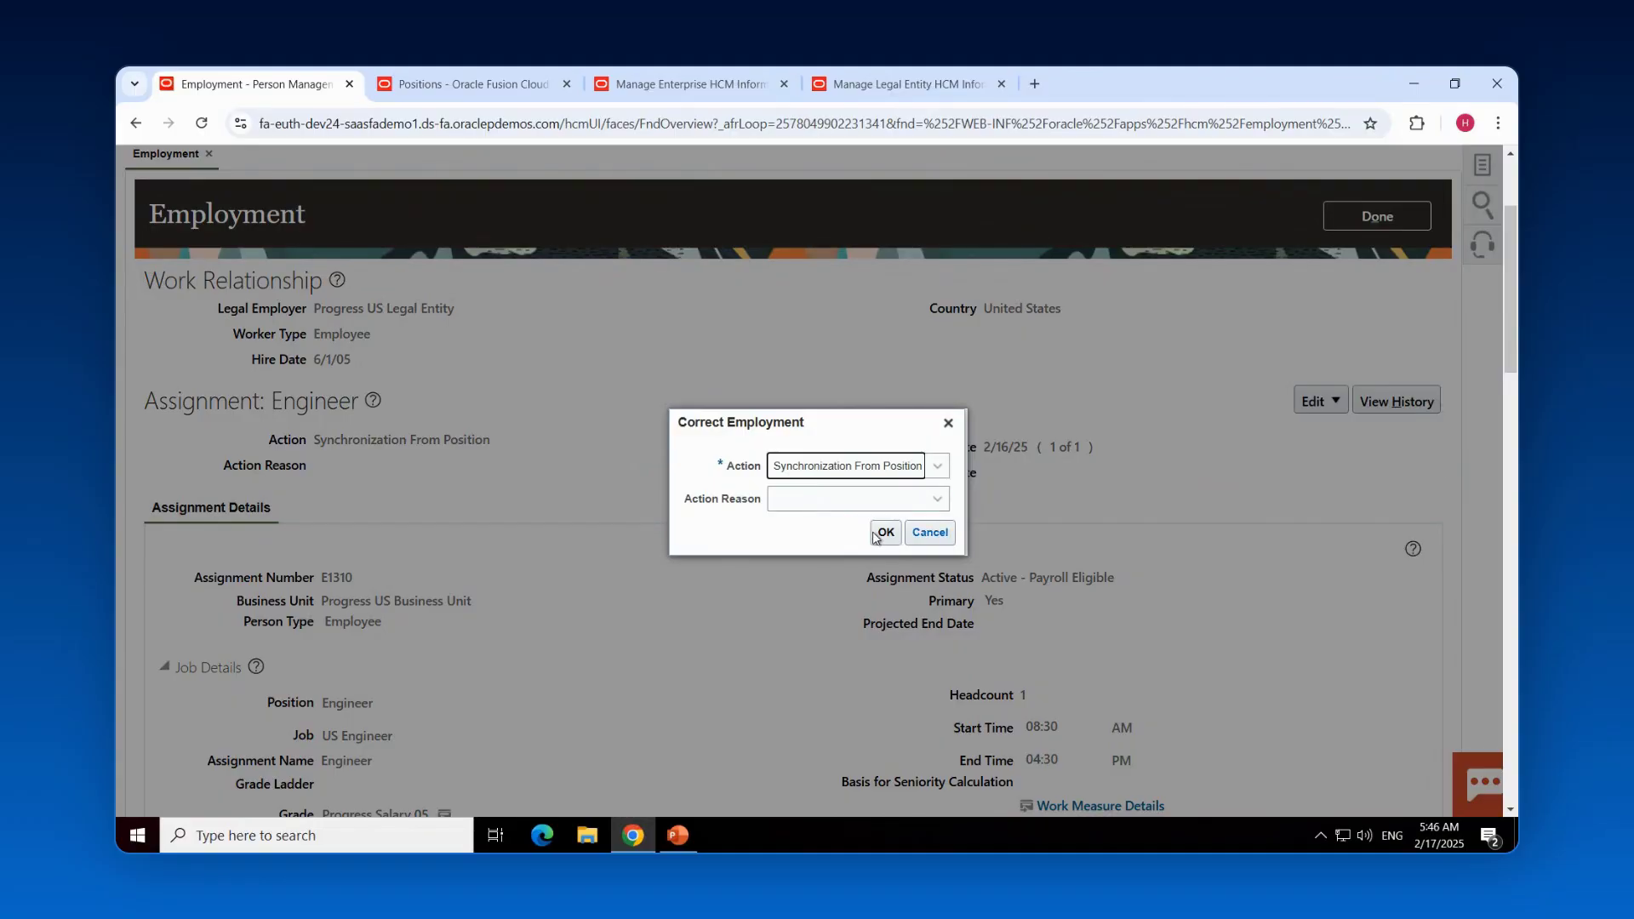
pyautogui.click(877, 535)
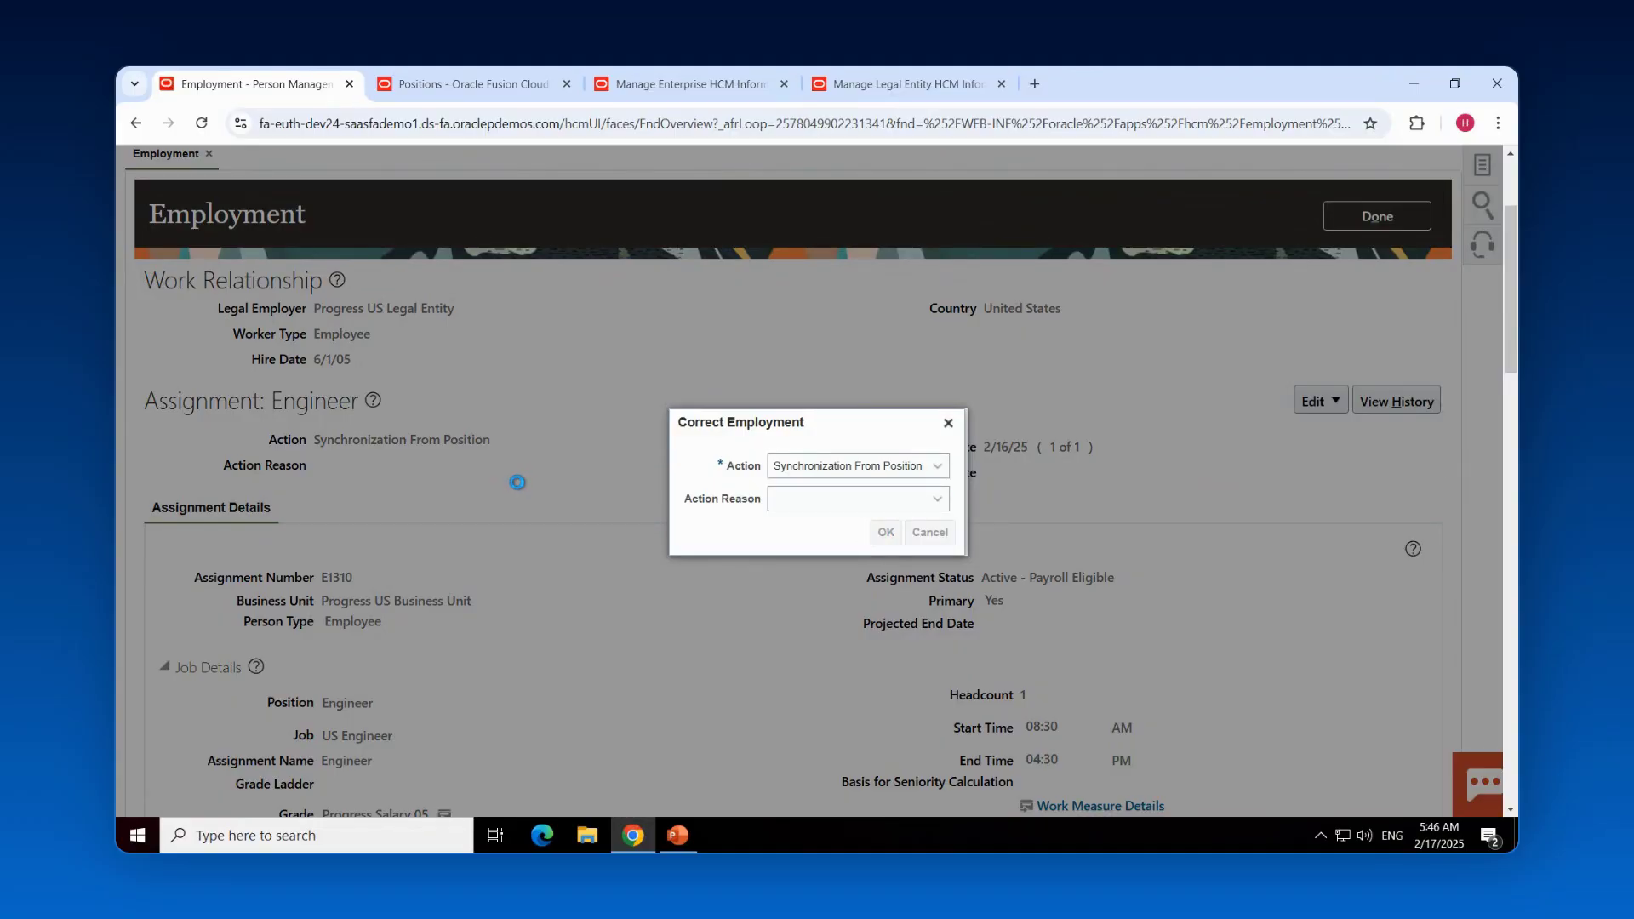
pyautogui.scroll(-5, 518, 485)
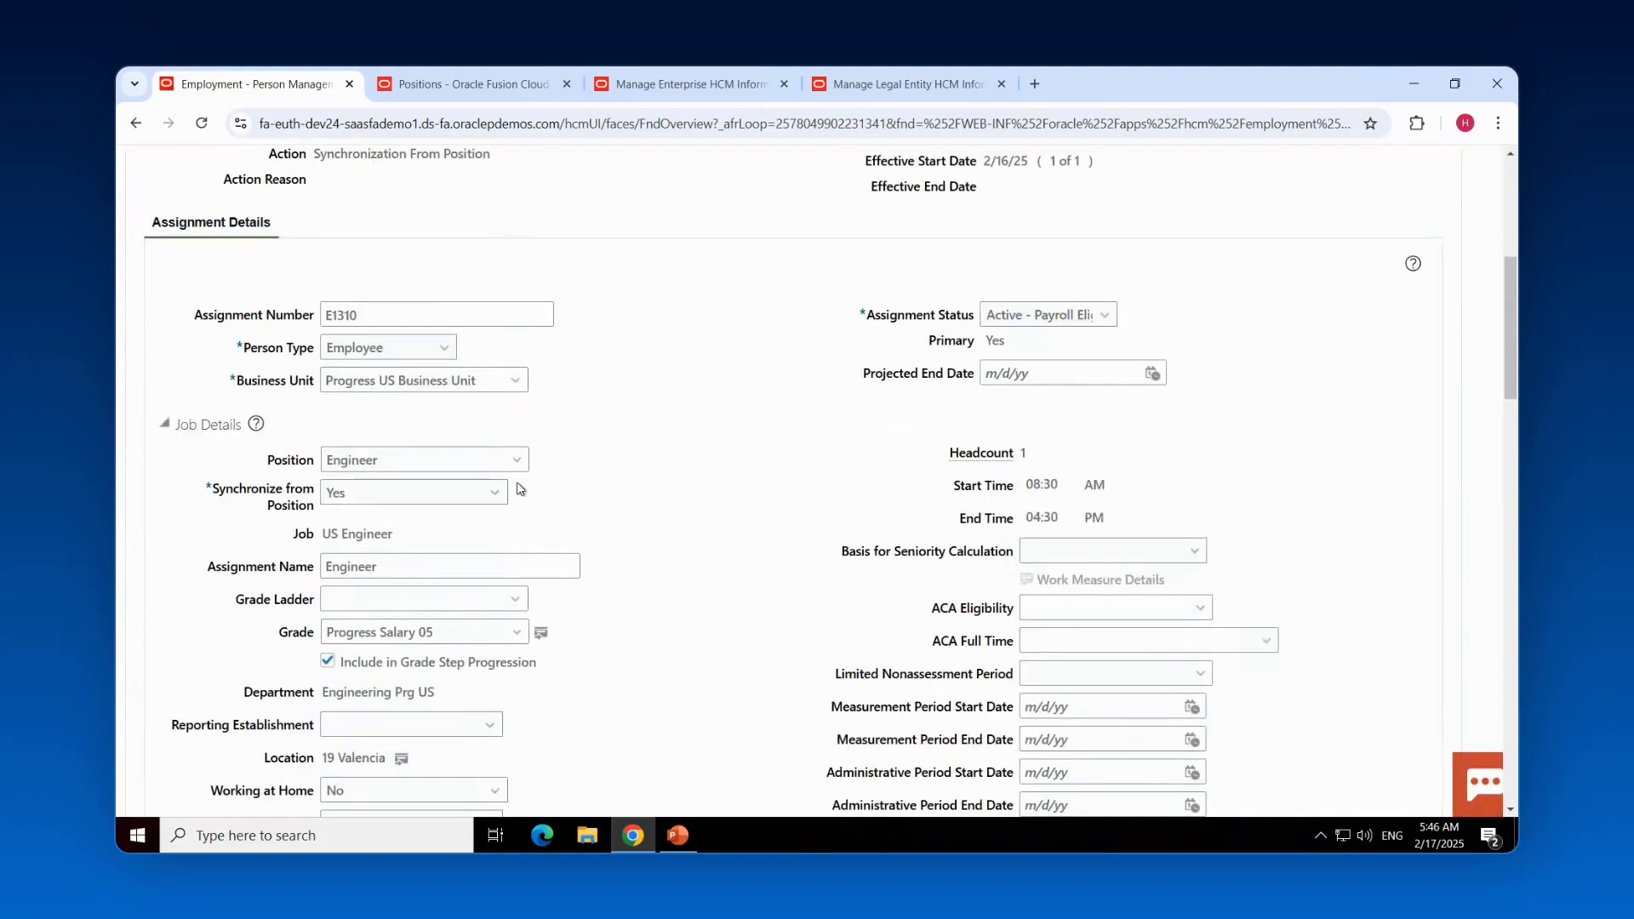
pyautogui.scroll(-1, 518, 487)
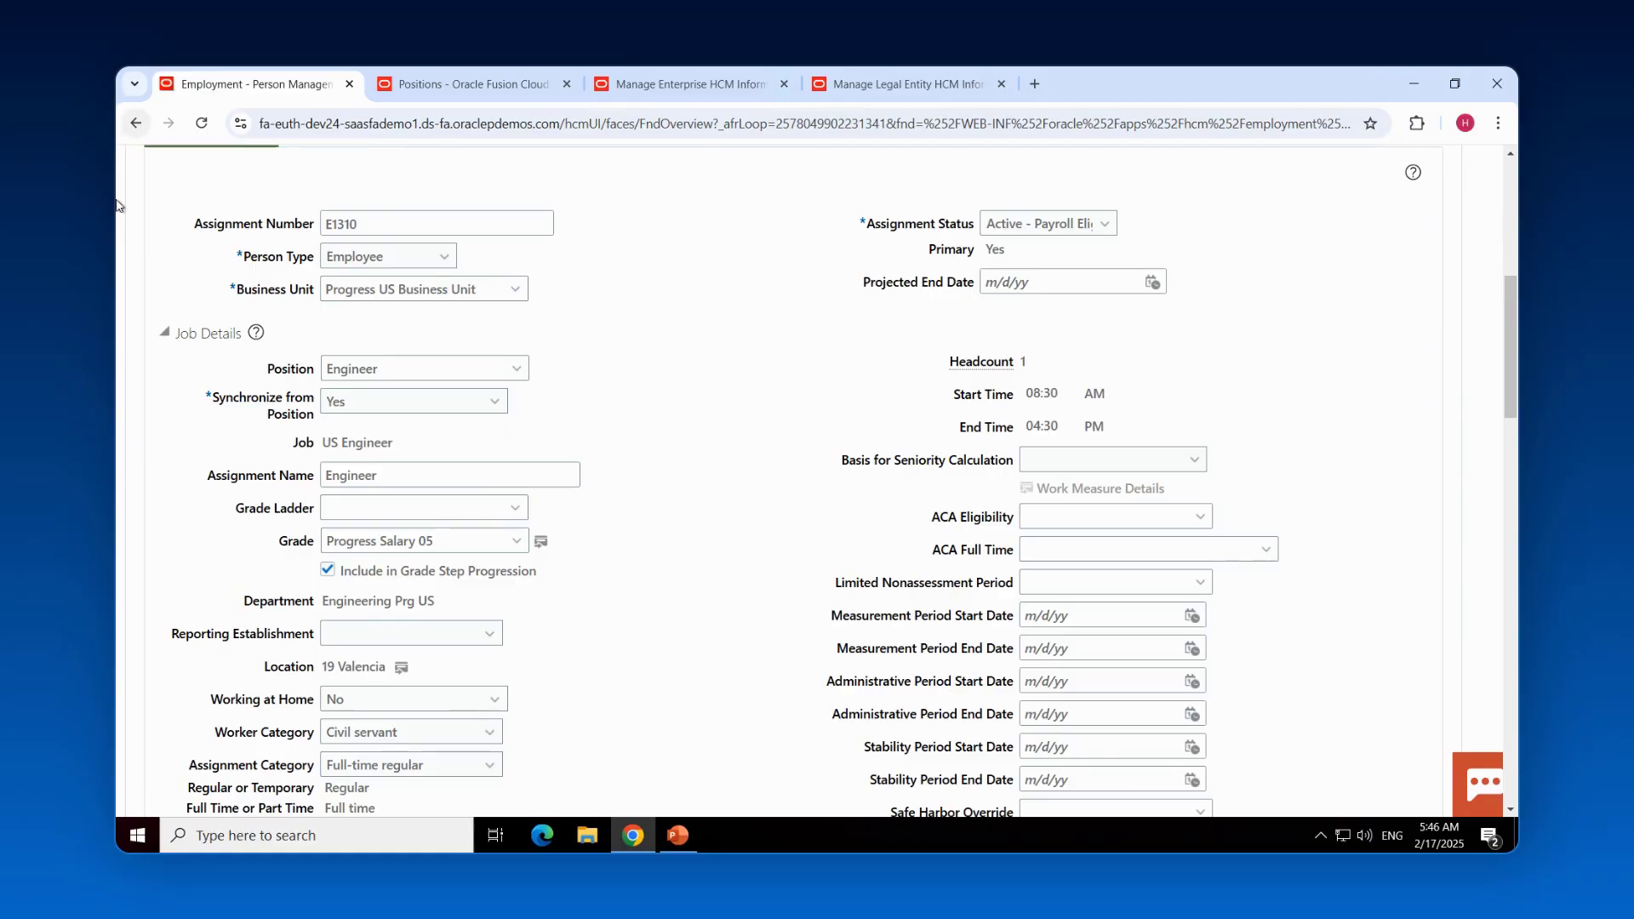
pyautogui.scroll(5, 1339, 281)
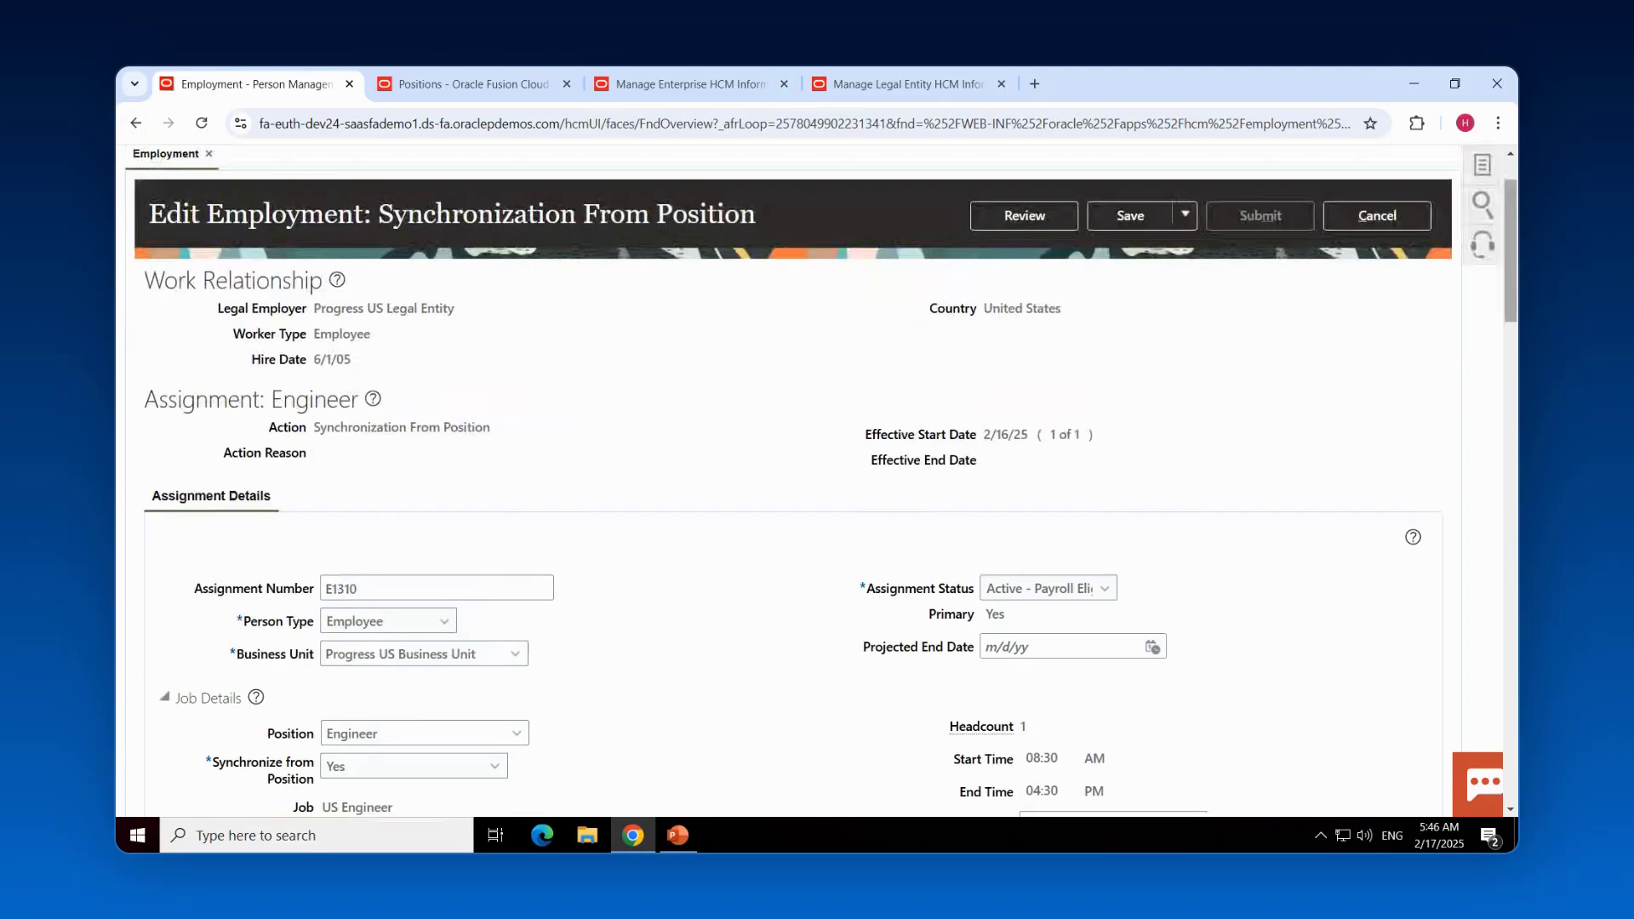
pyautogui.click(1393, 315)
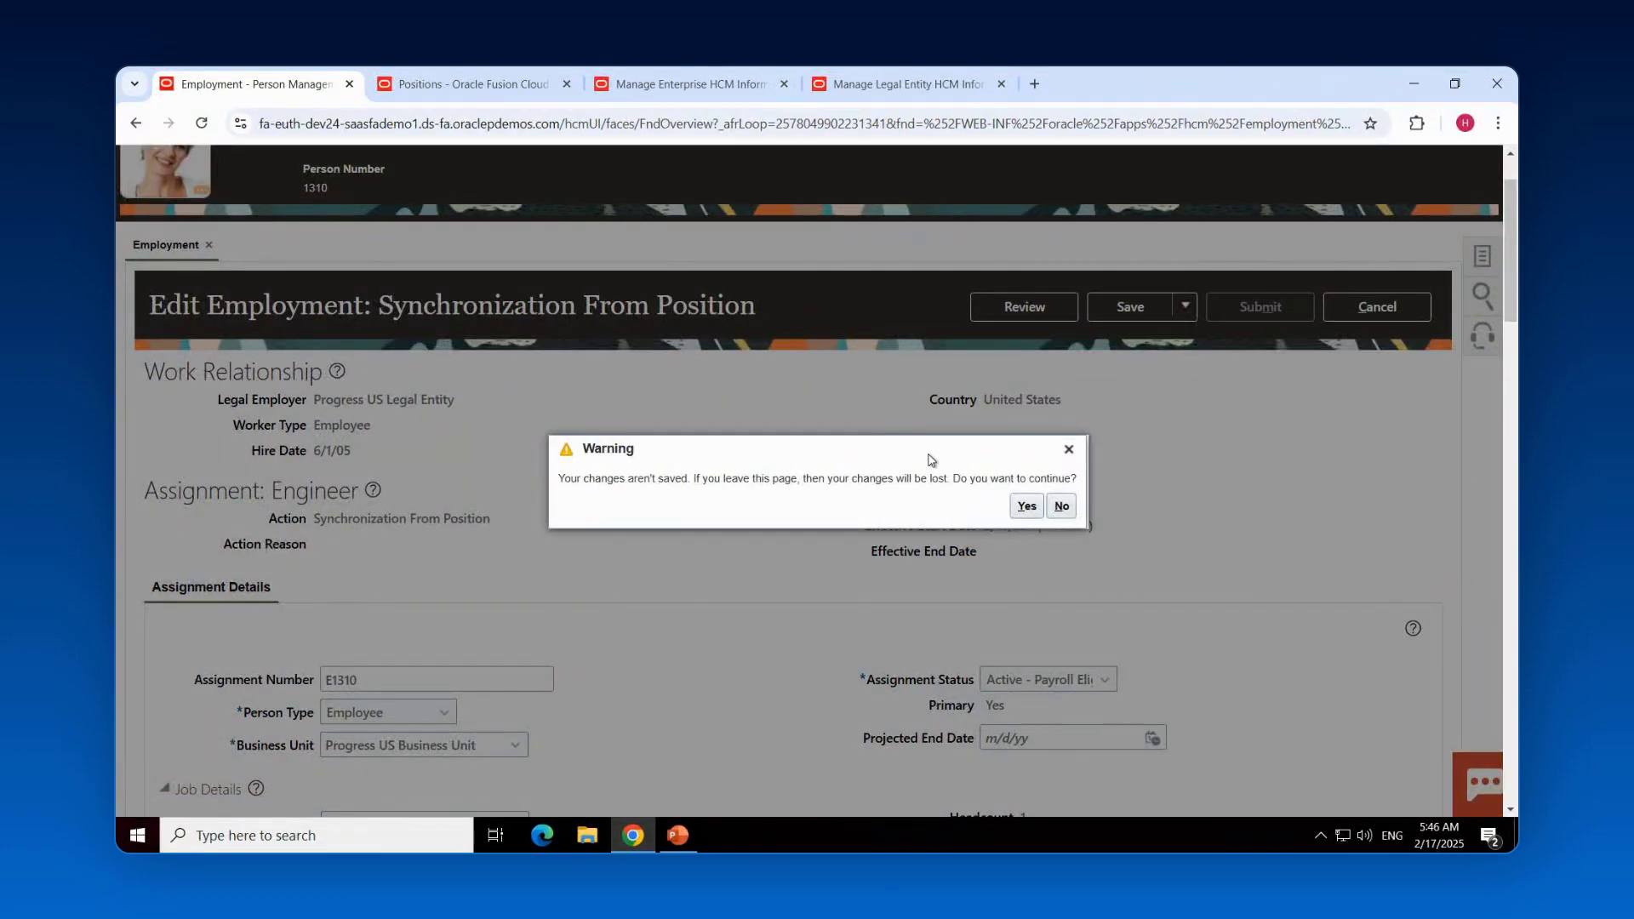
pyautogui.click(1025, 507)
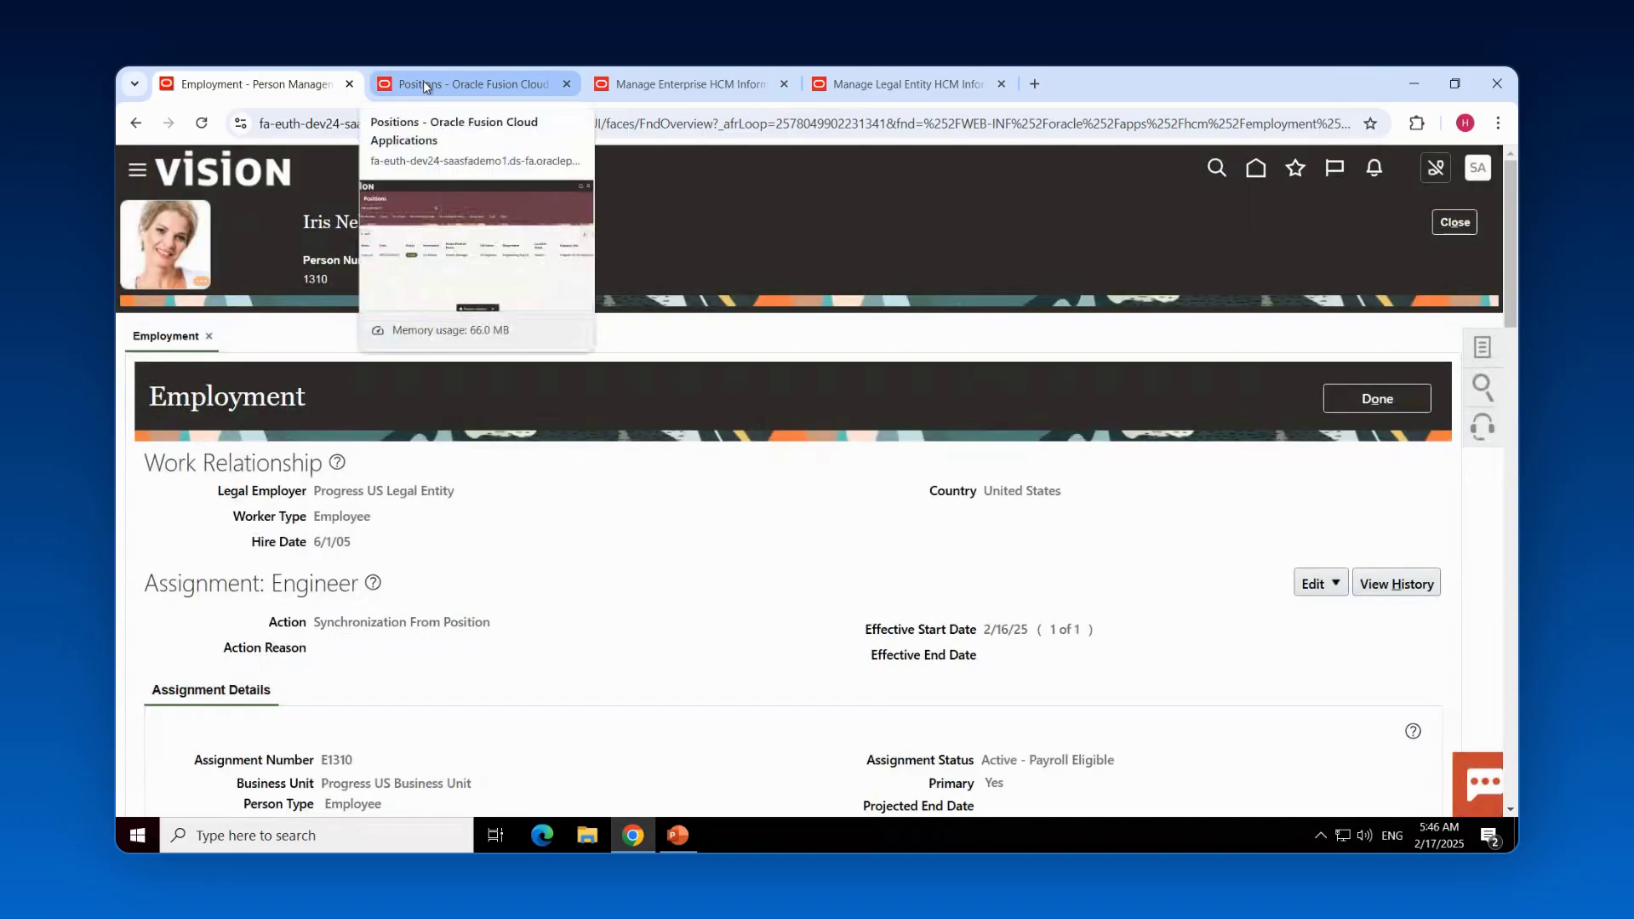
# Open the Engineer position PRGUSPOS027 for editing and set its effective start date to 2/17/25.
pyautogui.click(424, 85)
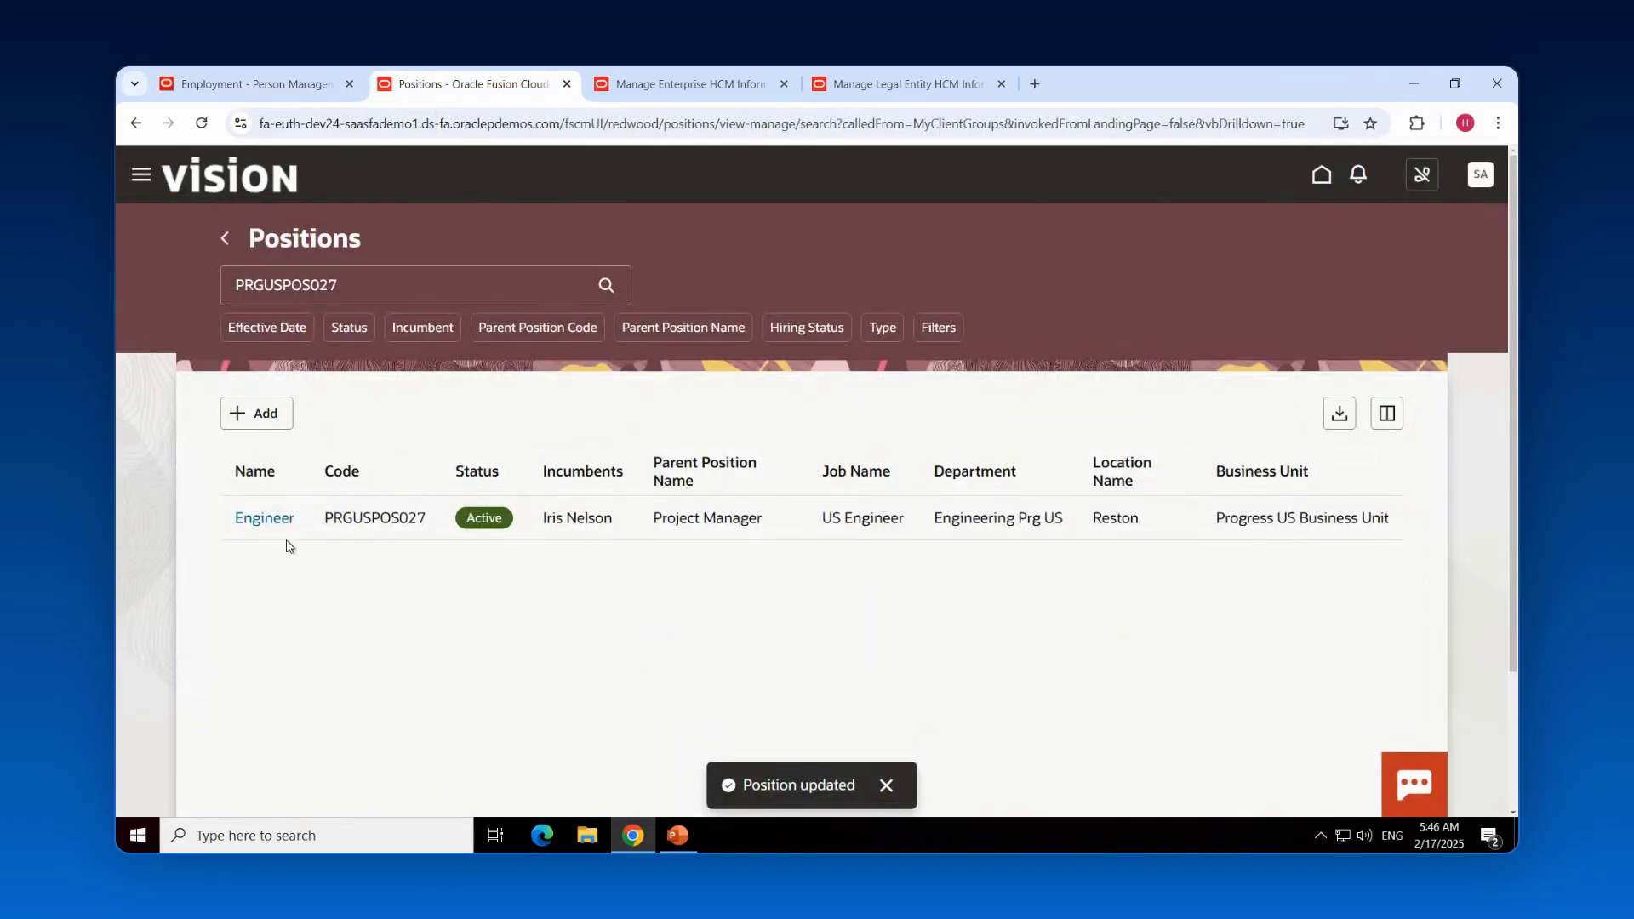
pyautogui.click(250, 519)
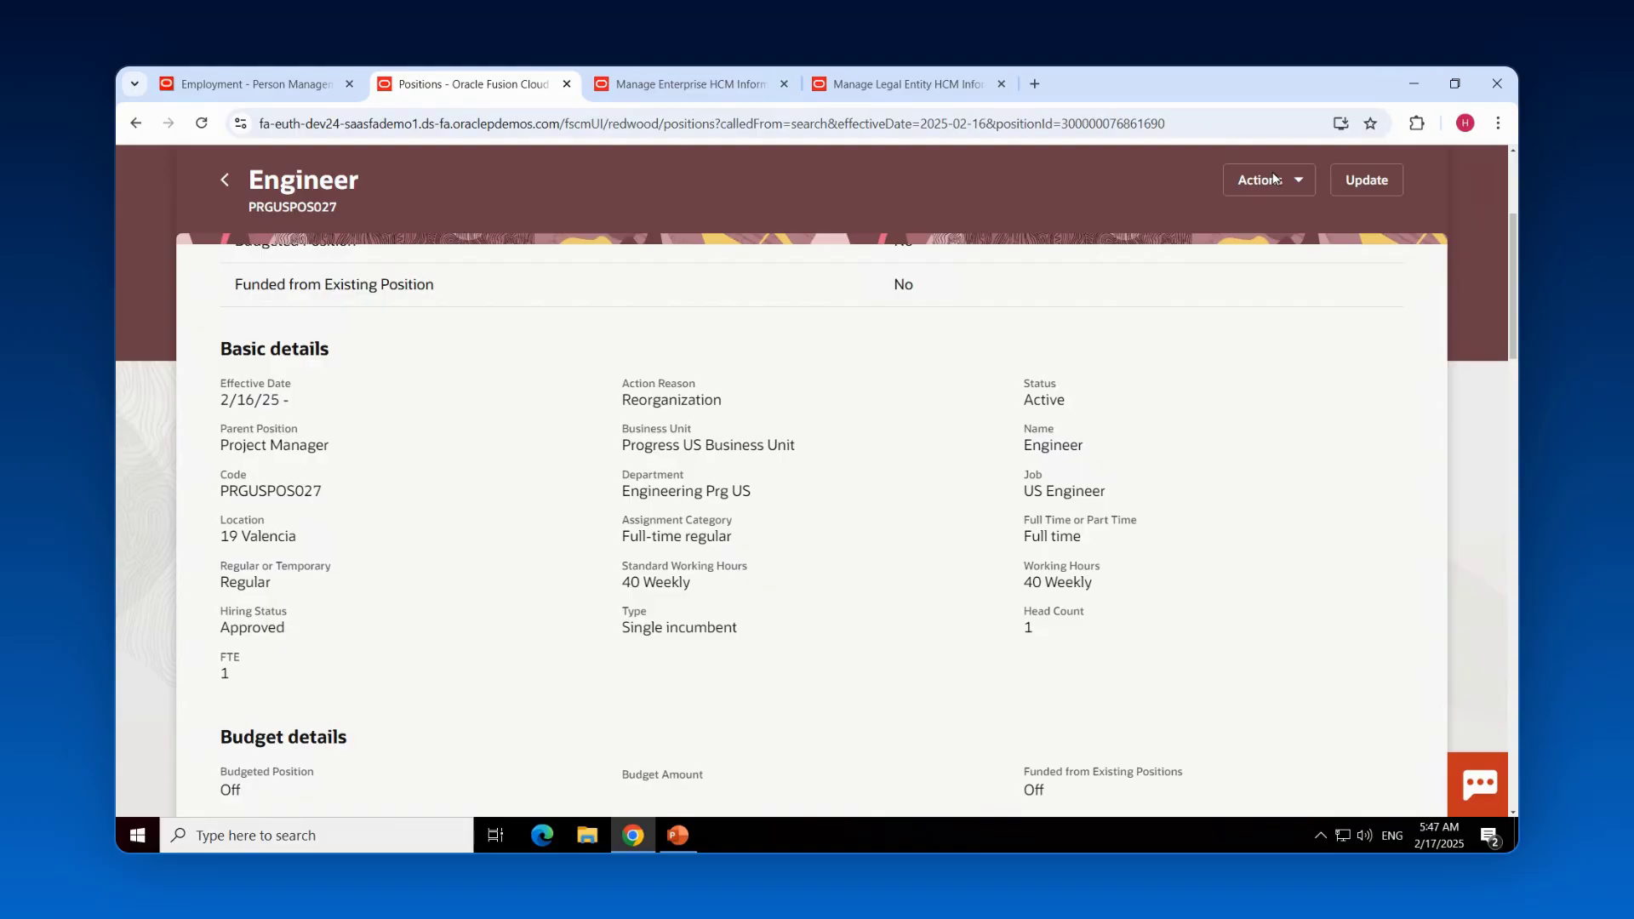
pyautogui.click(1296, 189)
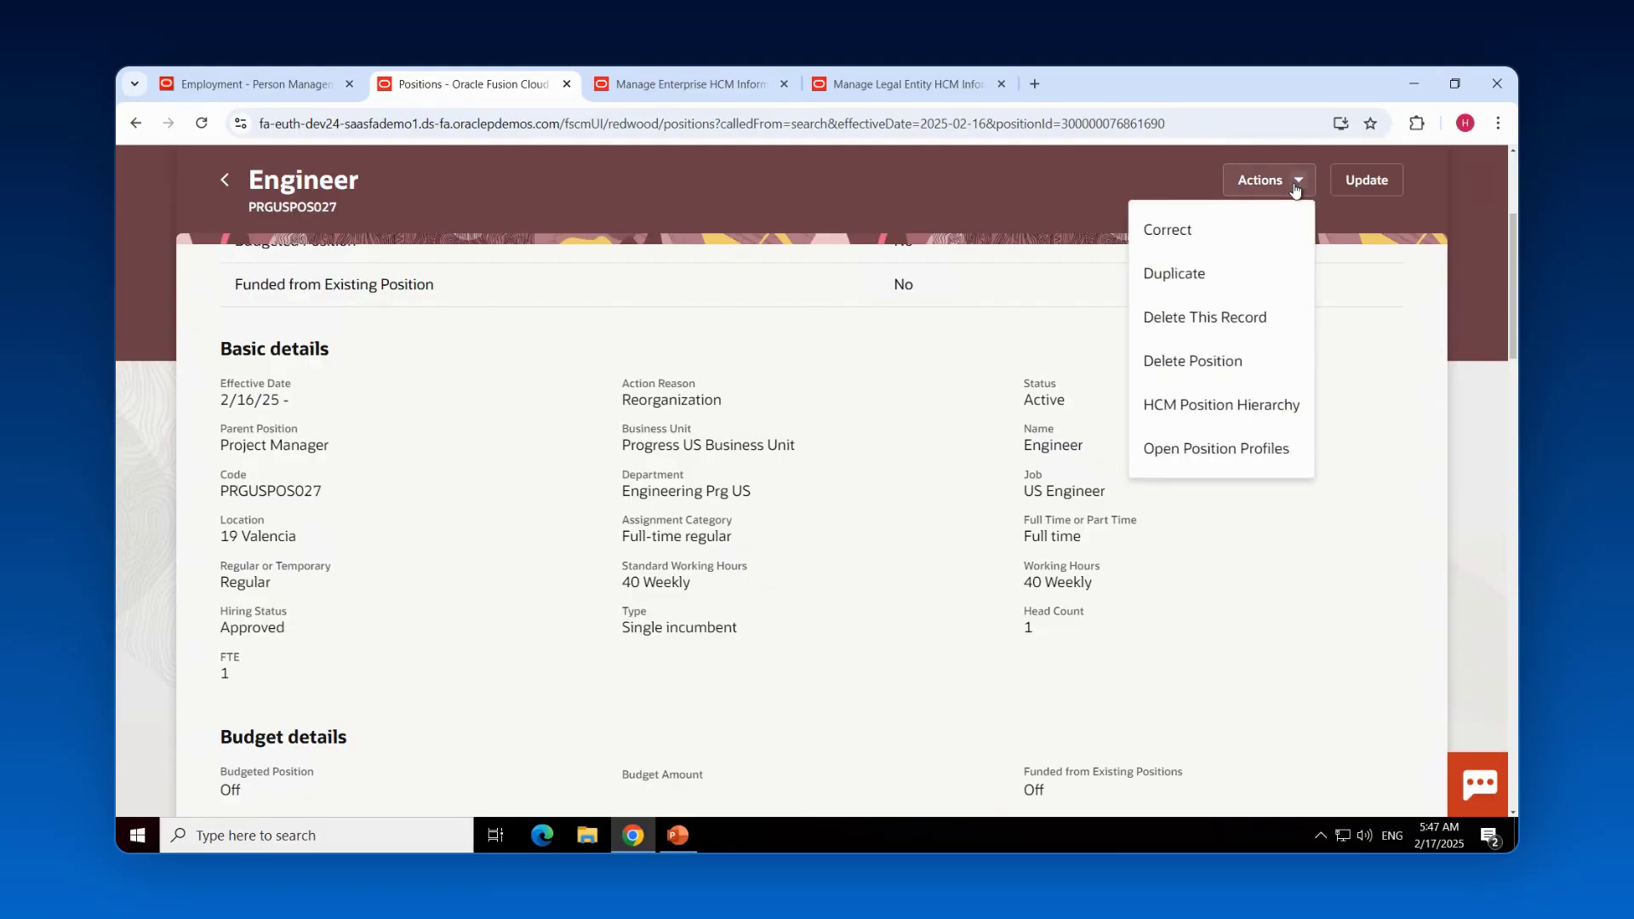
pyautogui.click(1222, 230)
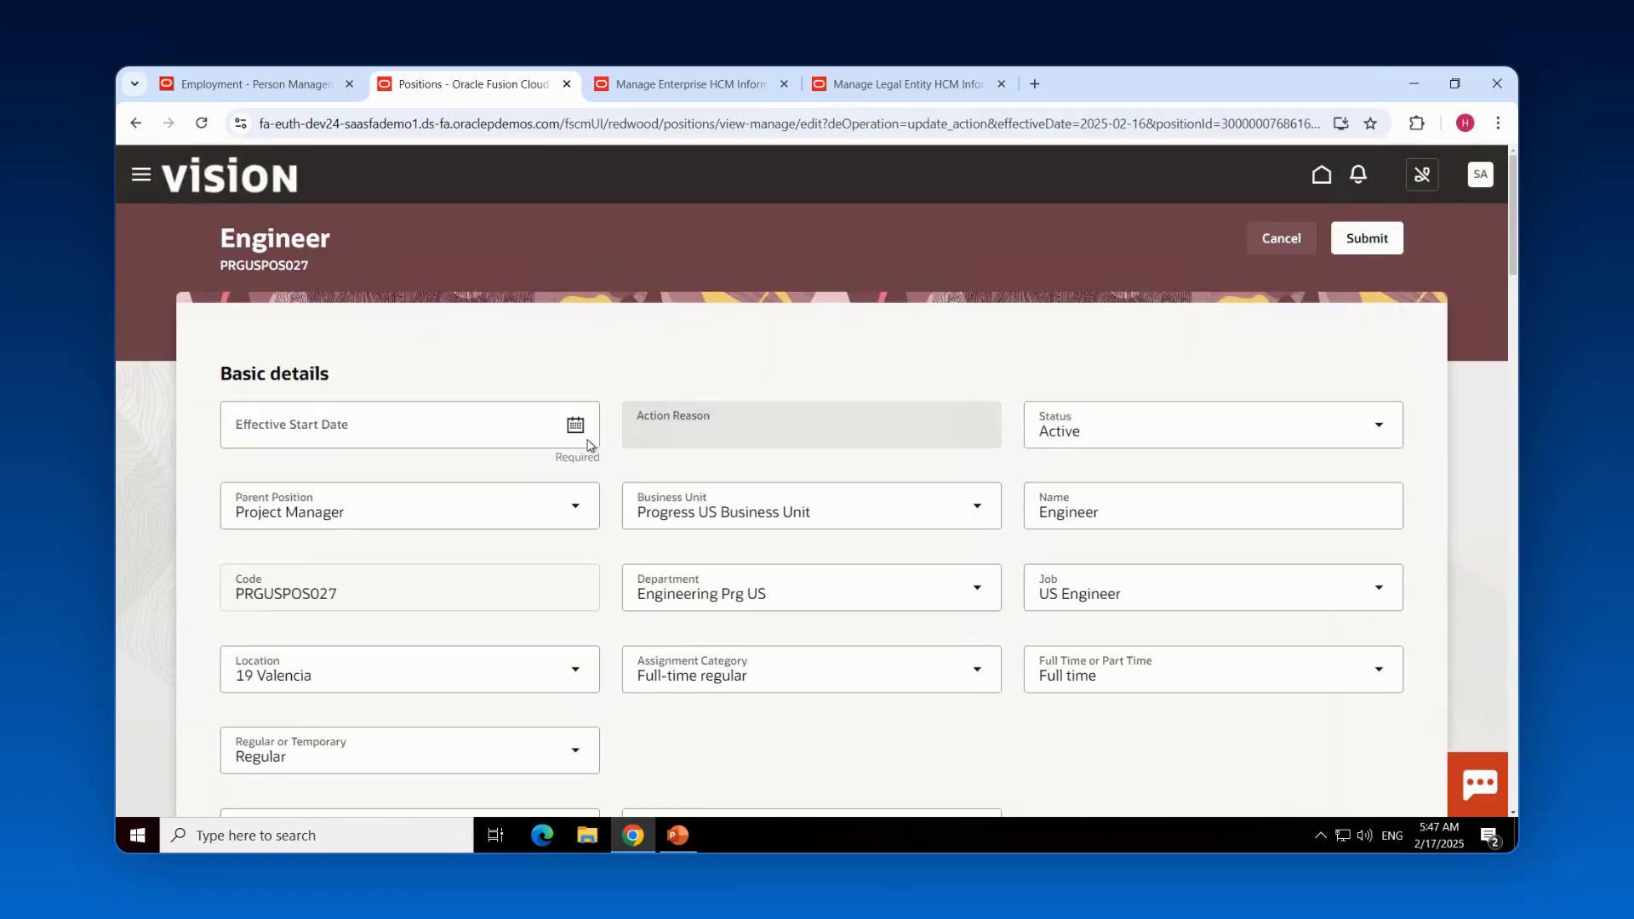
pyautogui.click(574, 425)
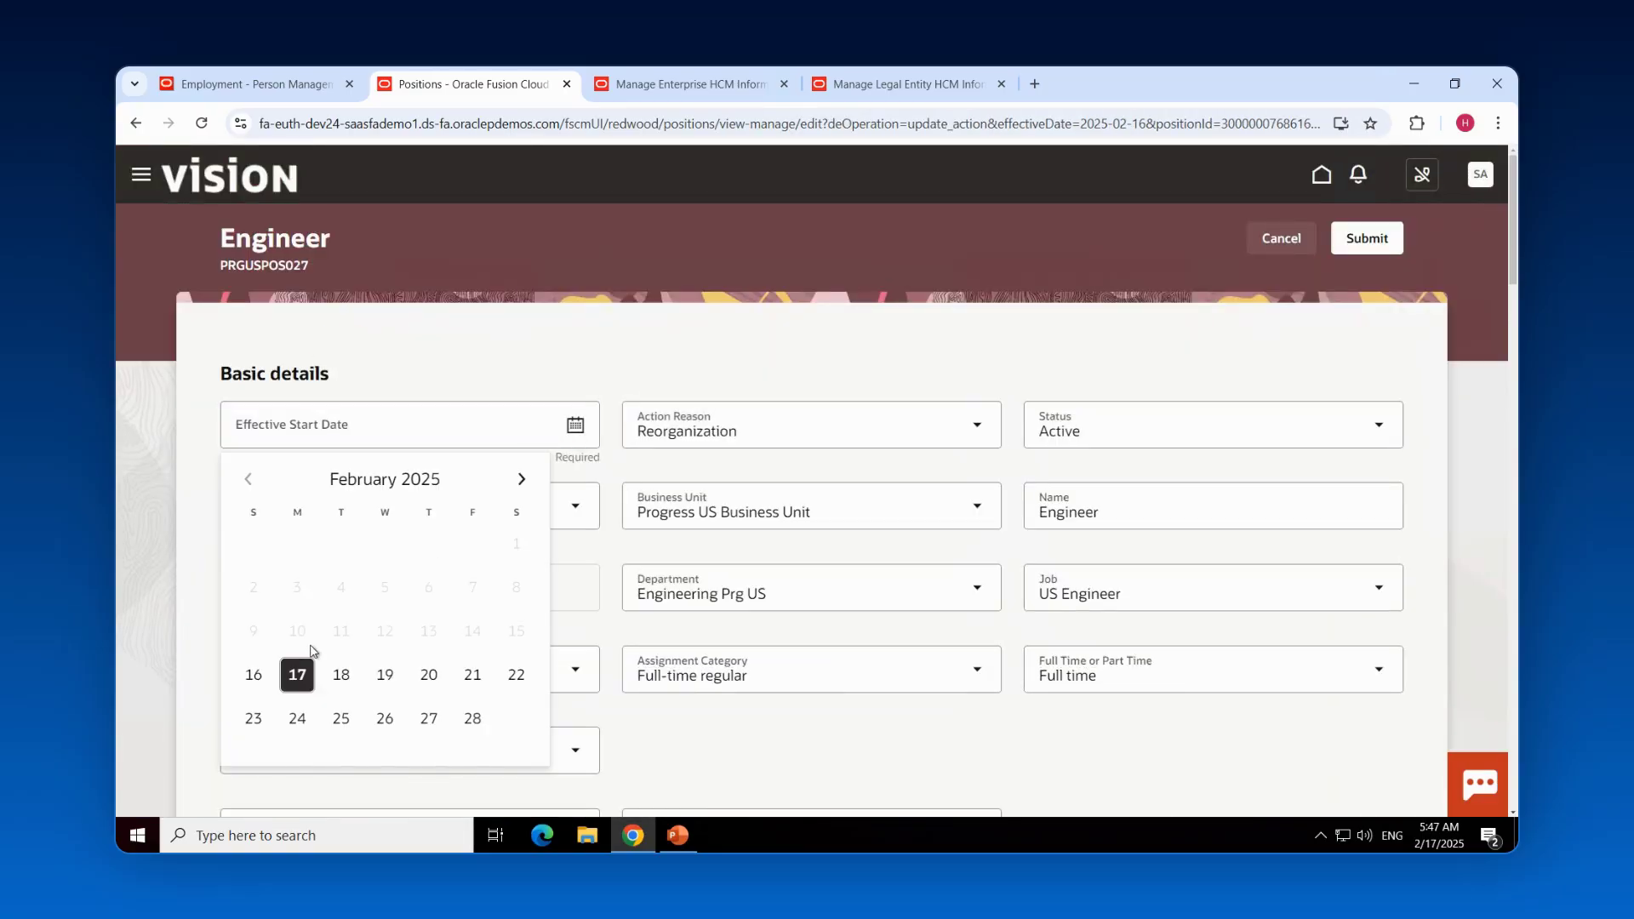
pyautogui.click(294, 675)
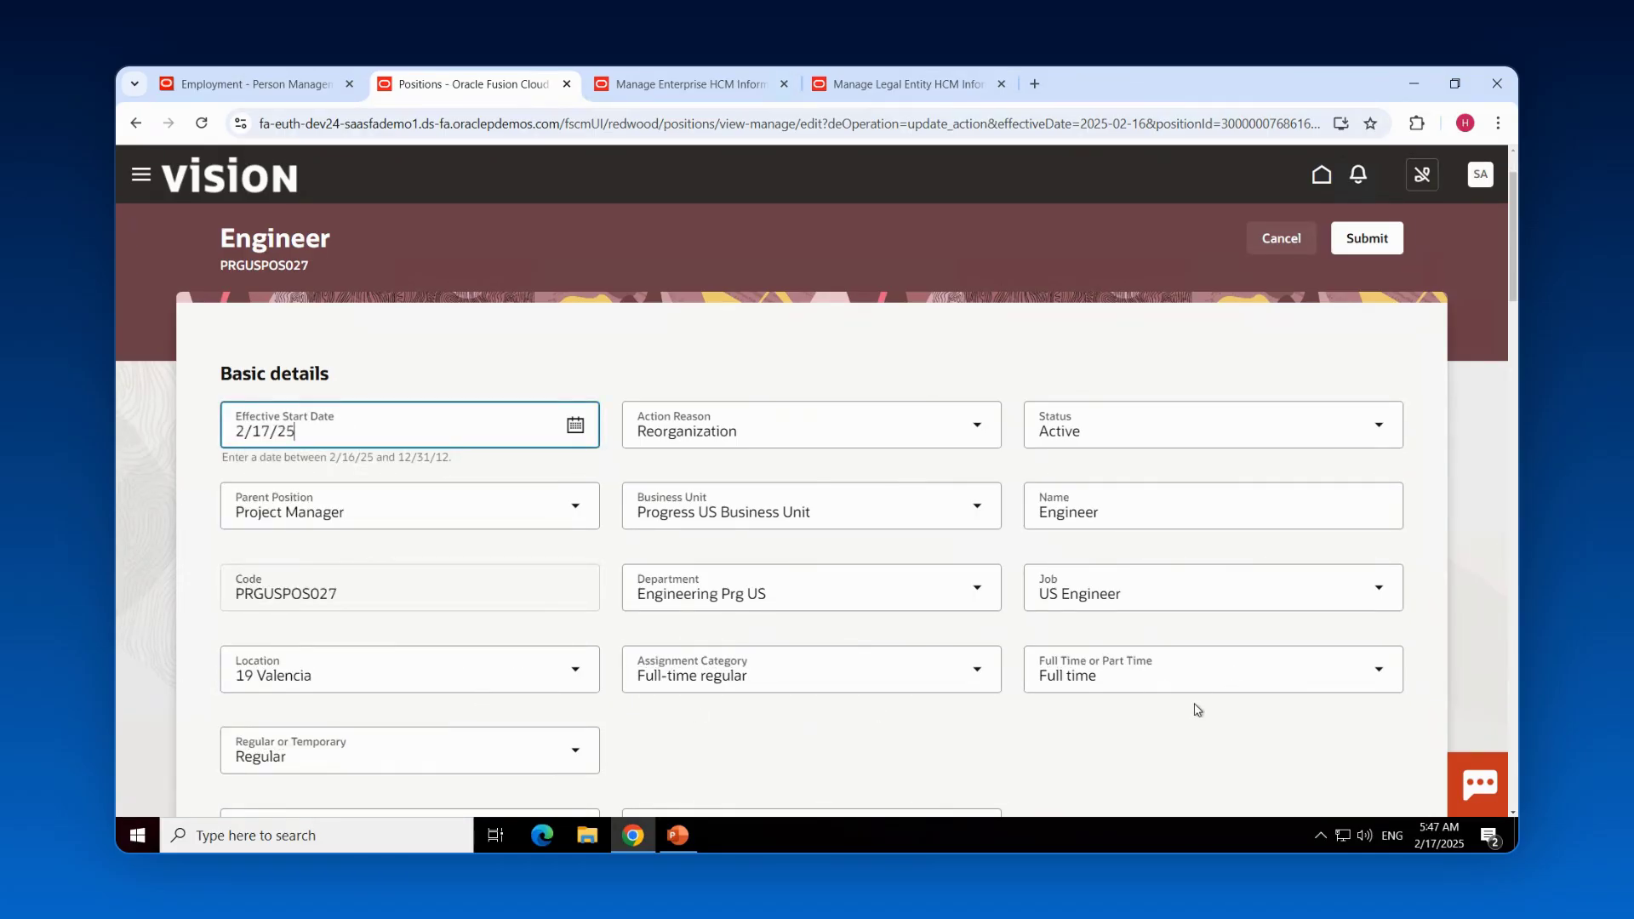
# Change the Engineer position's location to Reston and submit the position update.
pyautogui.scroll(-1, 1198, 707)
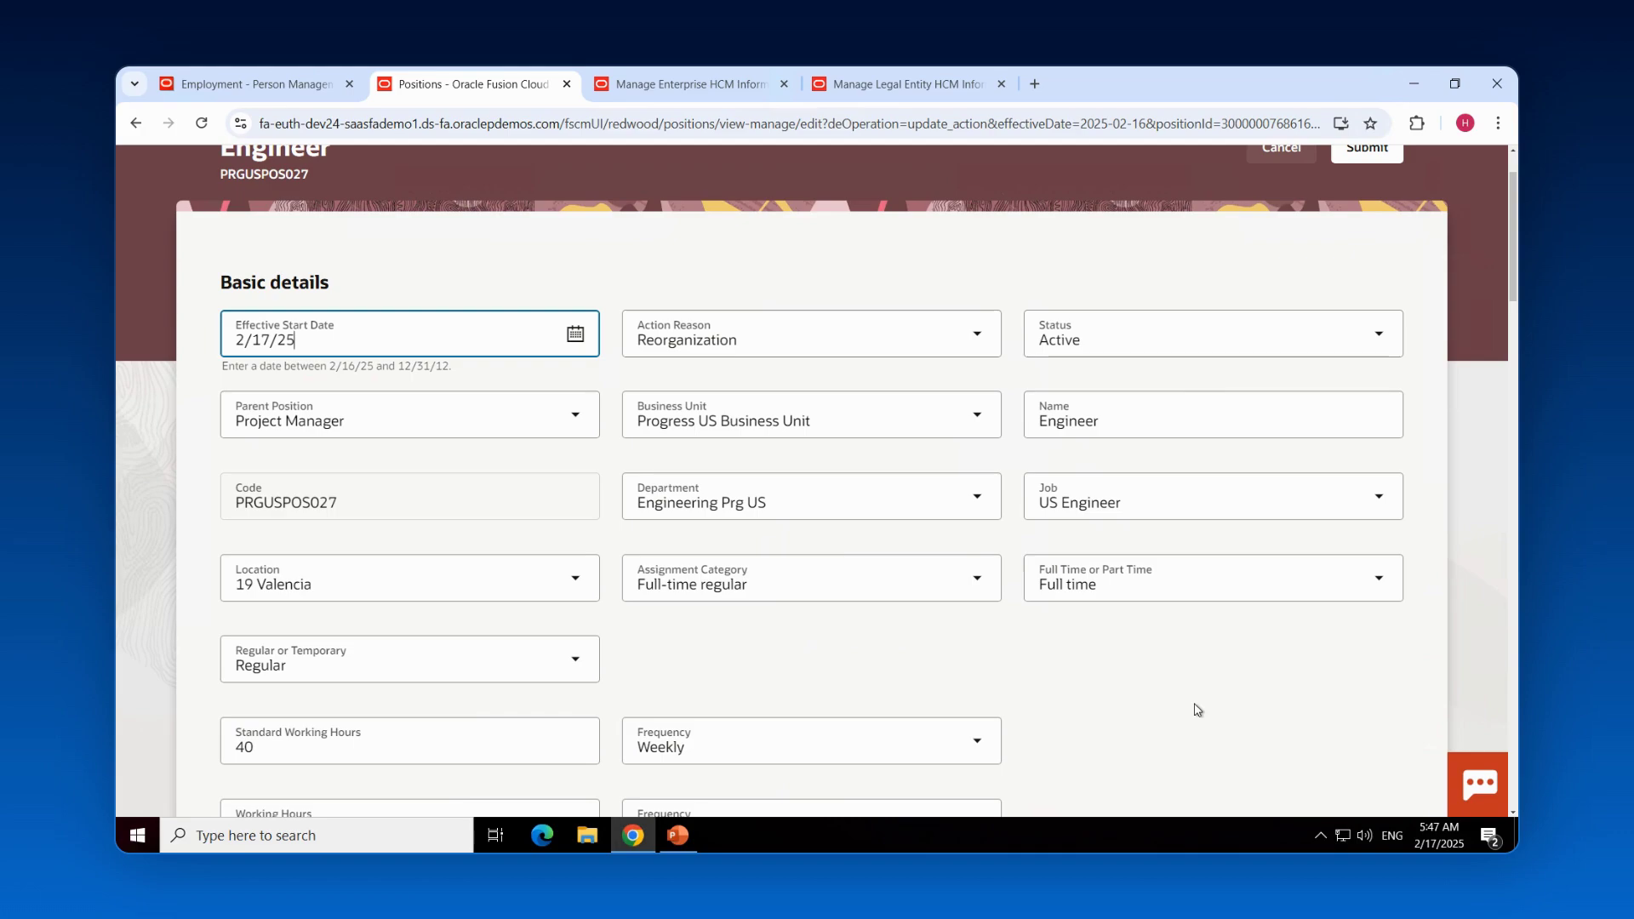
pyautogui.click(574, 589)
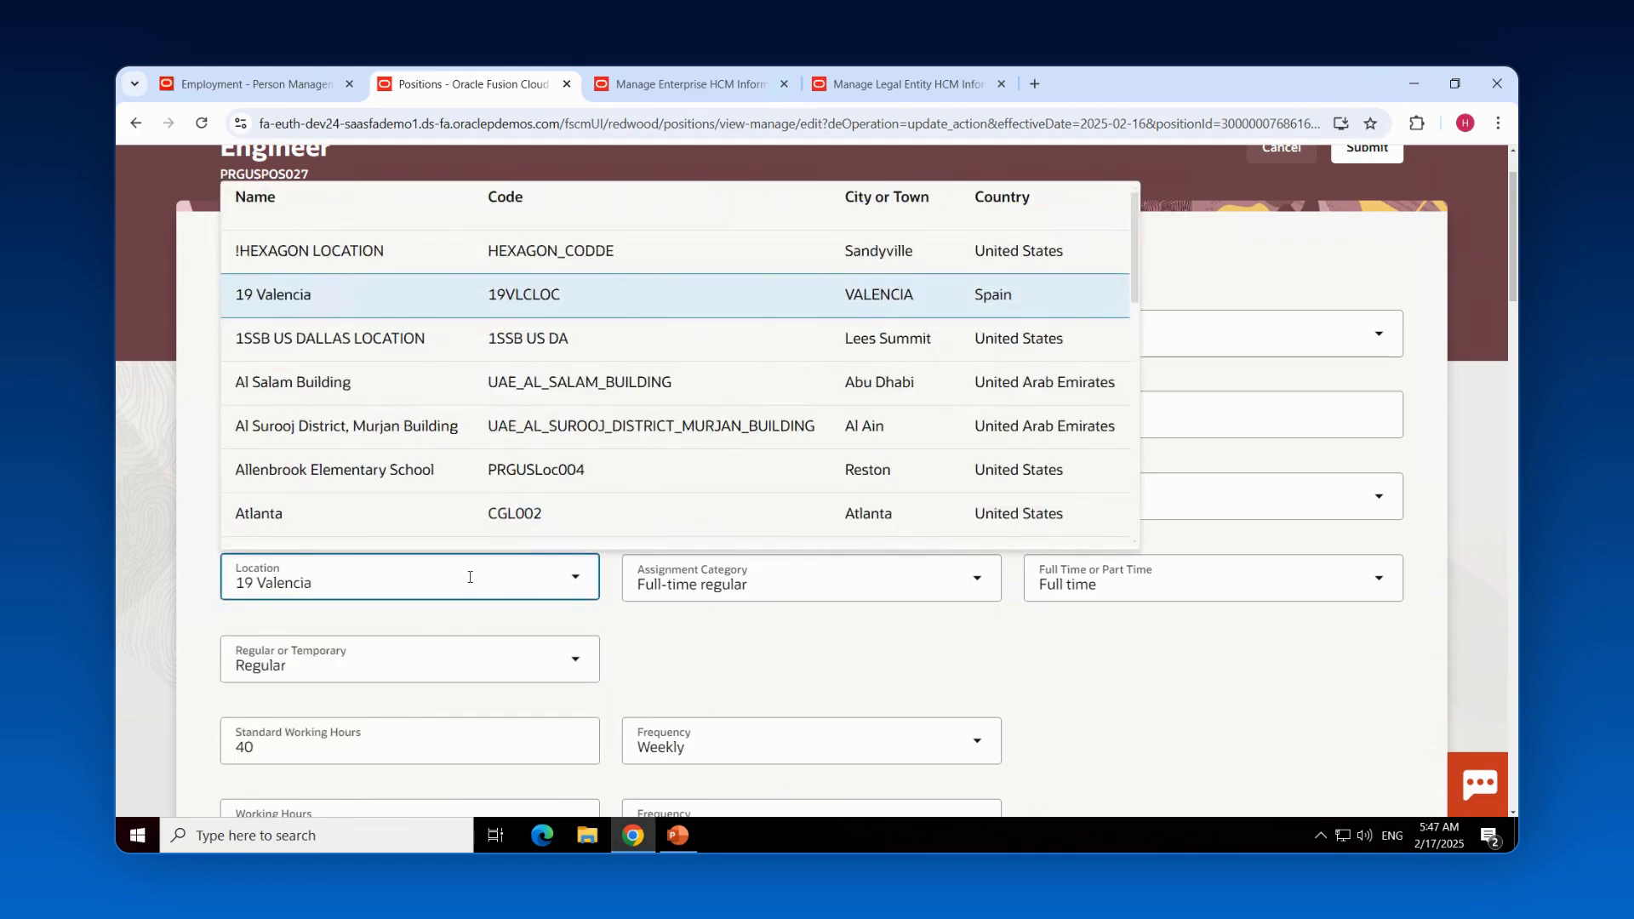
pyautogui.hotkey('ctrl', 'a')
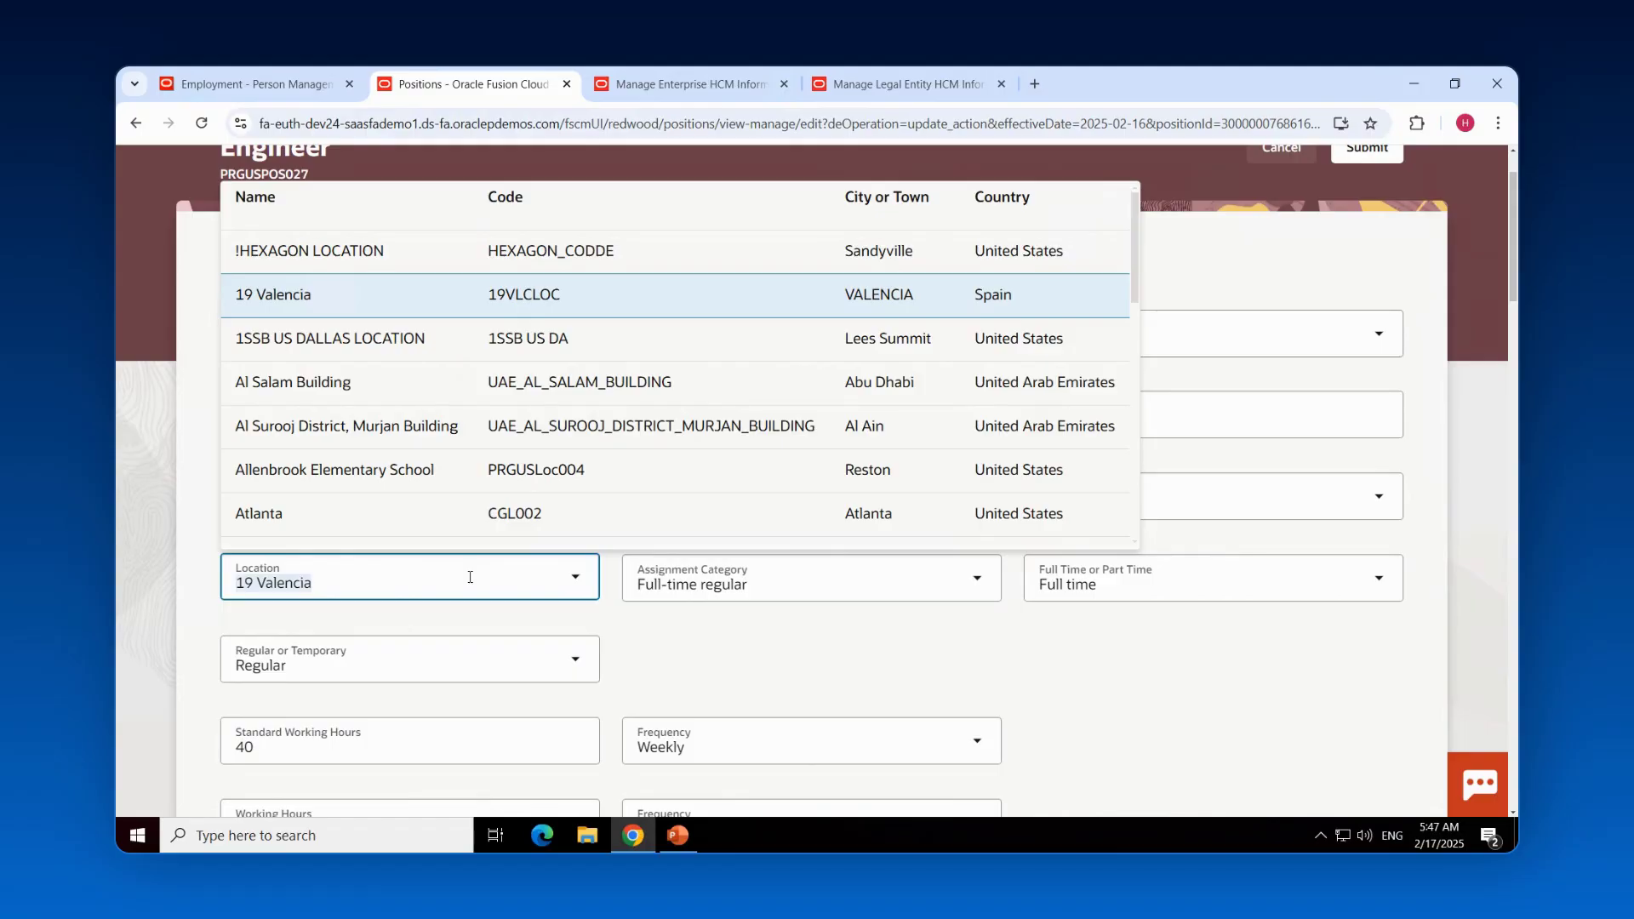
pyautogui.write('res')
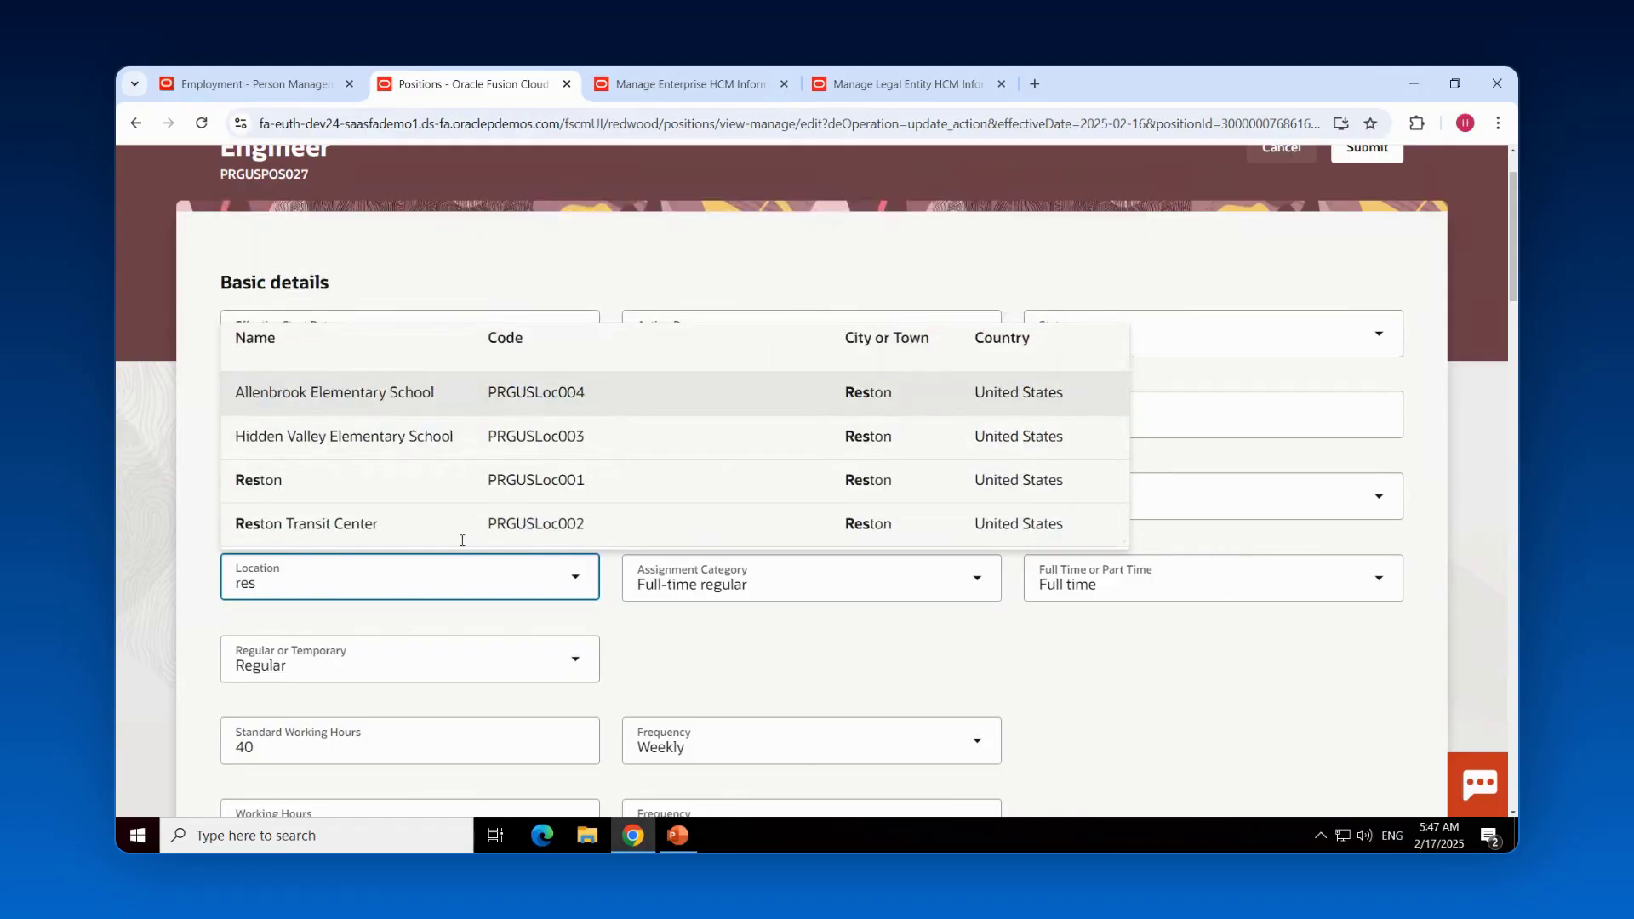
pyautogui.click(460, 477)
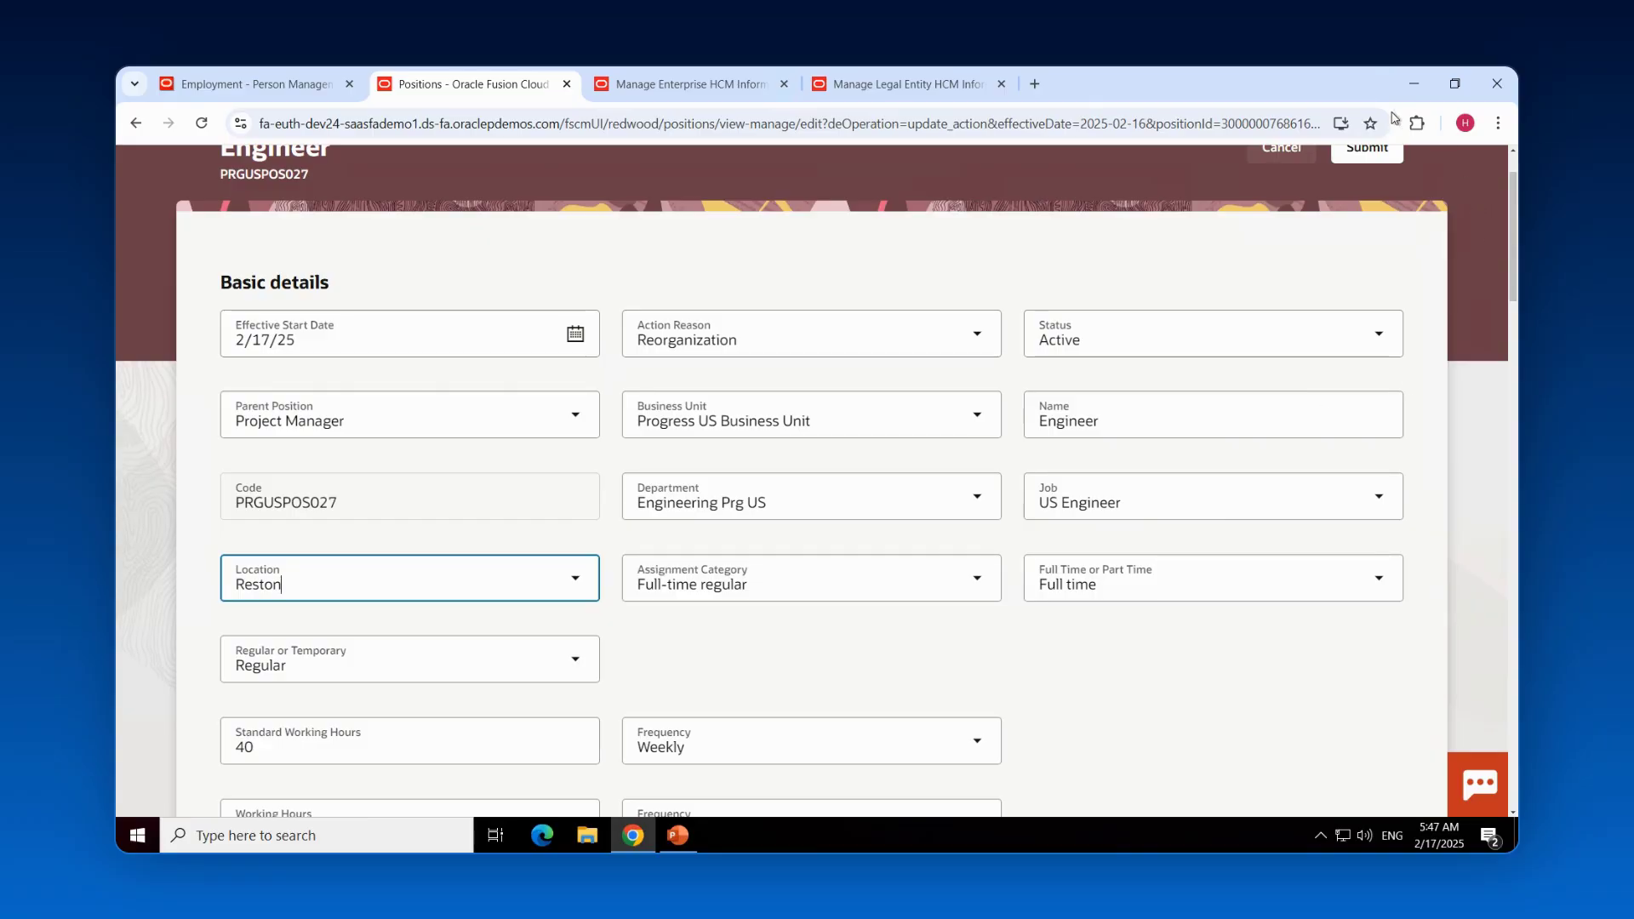
pyautogui.click(1357, 158)
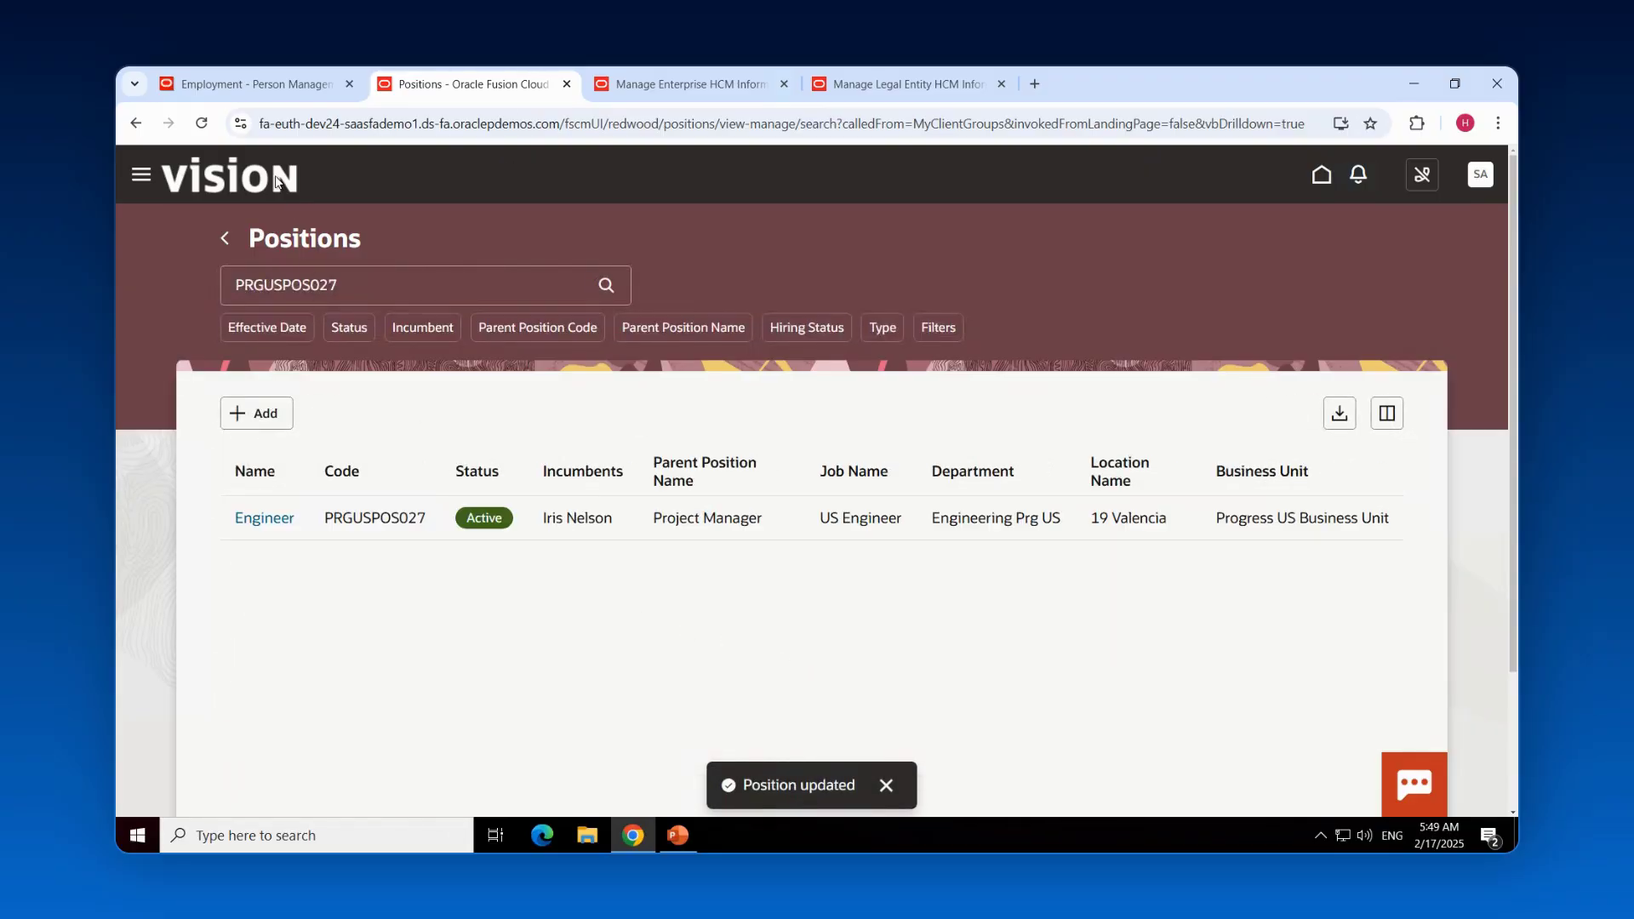
# Reopen the employee's employment record from the person search, check the assignment's effective date and location, and return to the PowerPoint presentation.
pyautogui.click(264, 90)
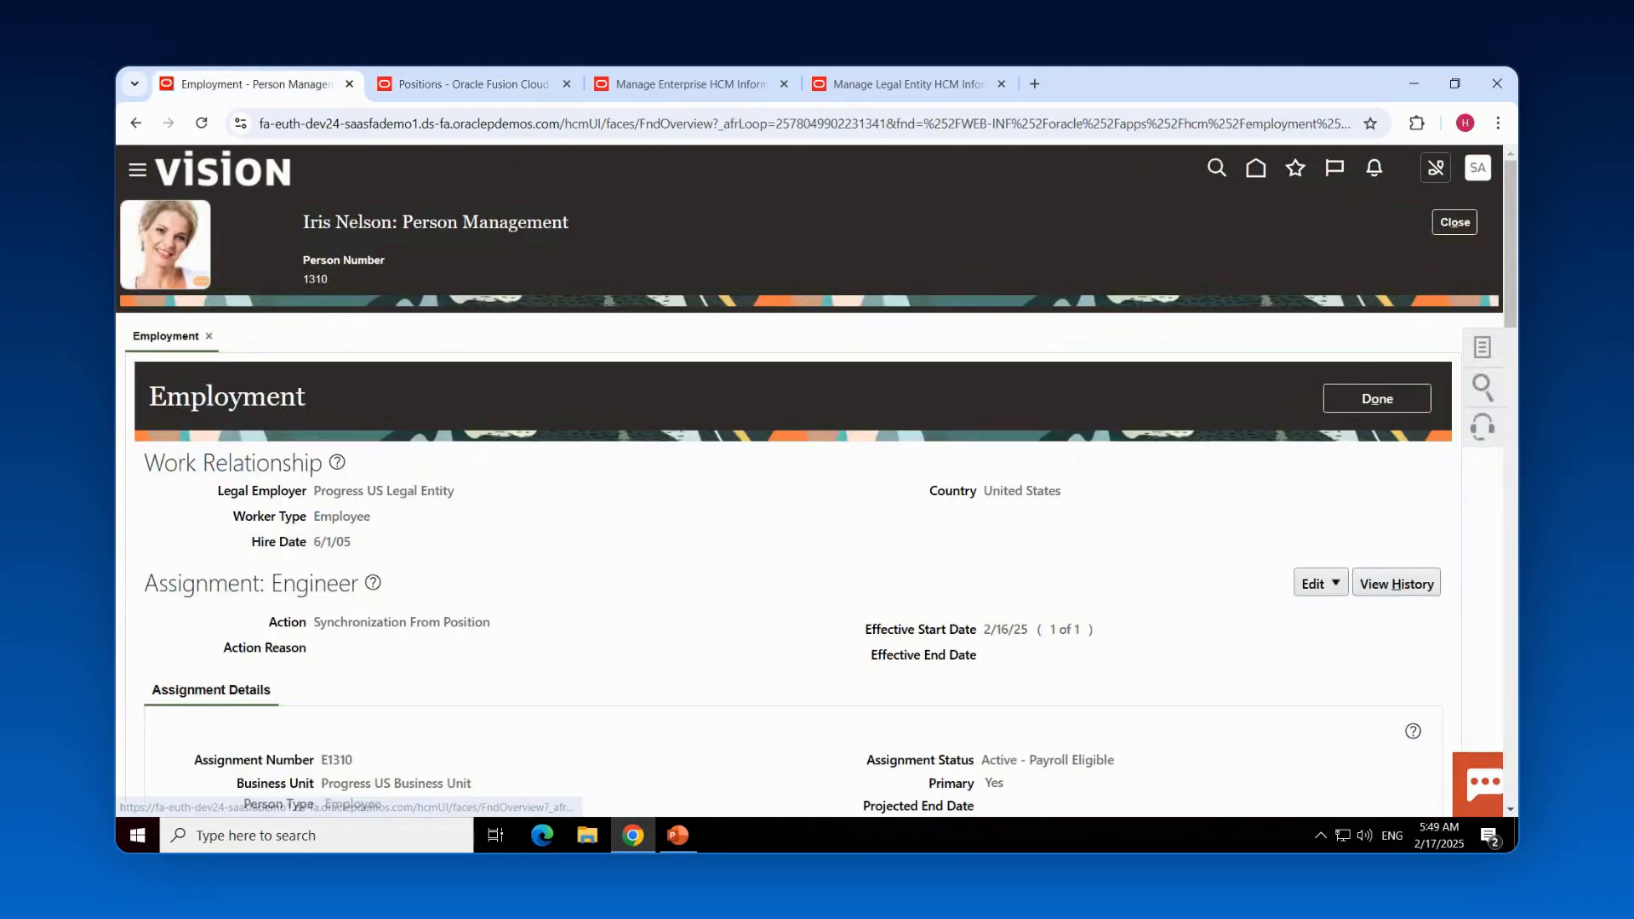
pyautogui.click(1456, 225)
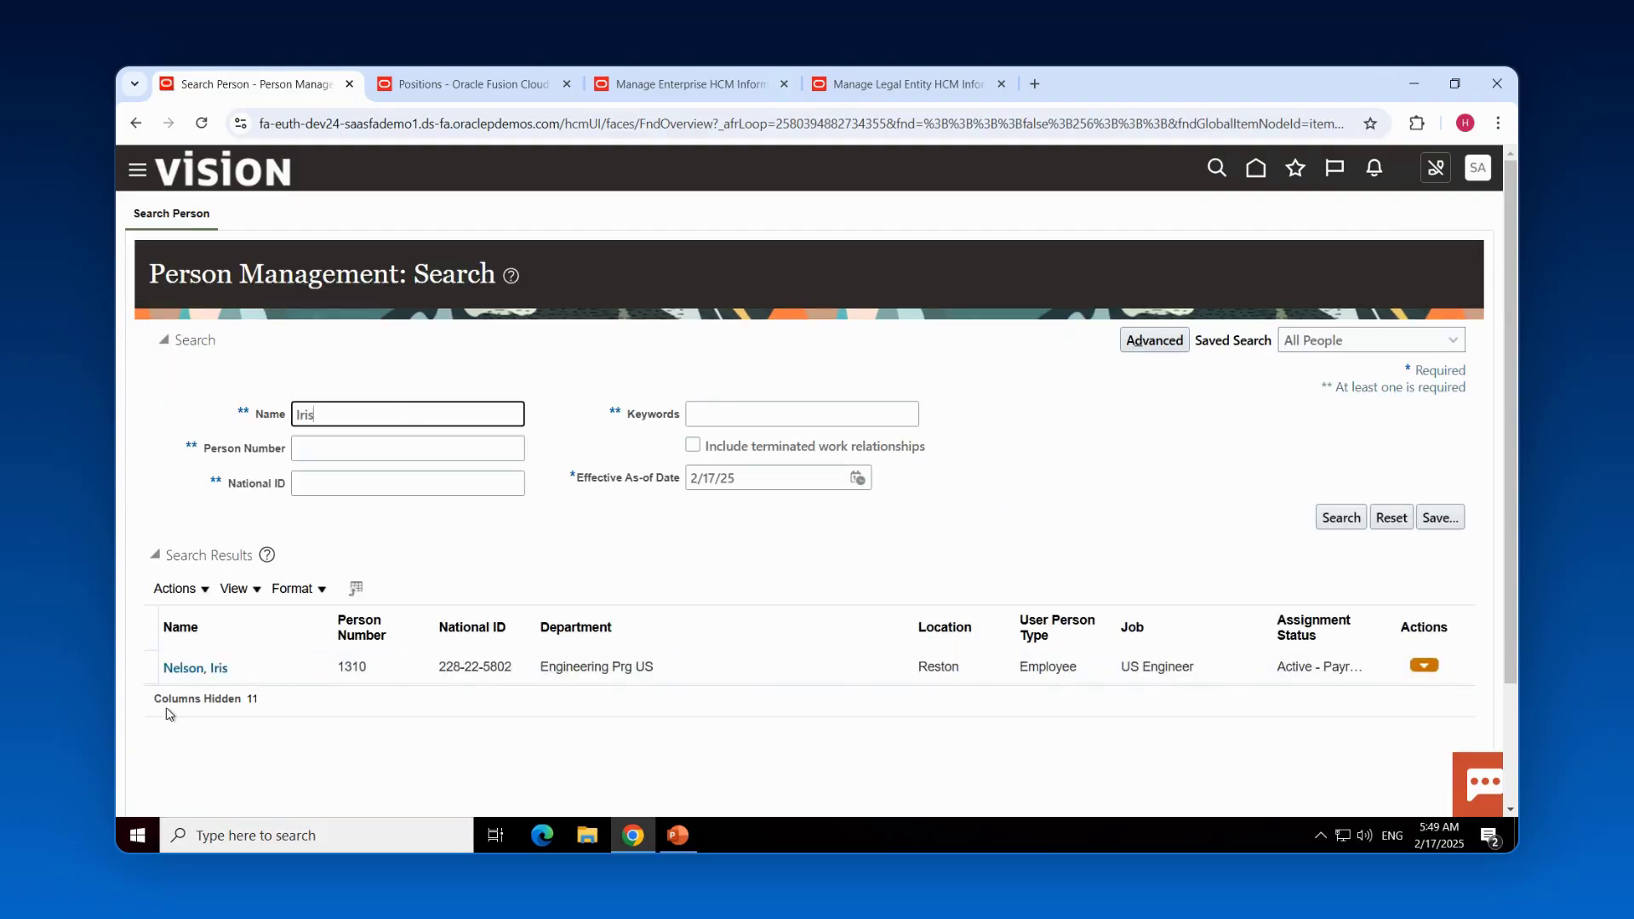
pyautogui.click(189, 668)
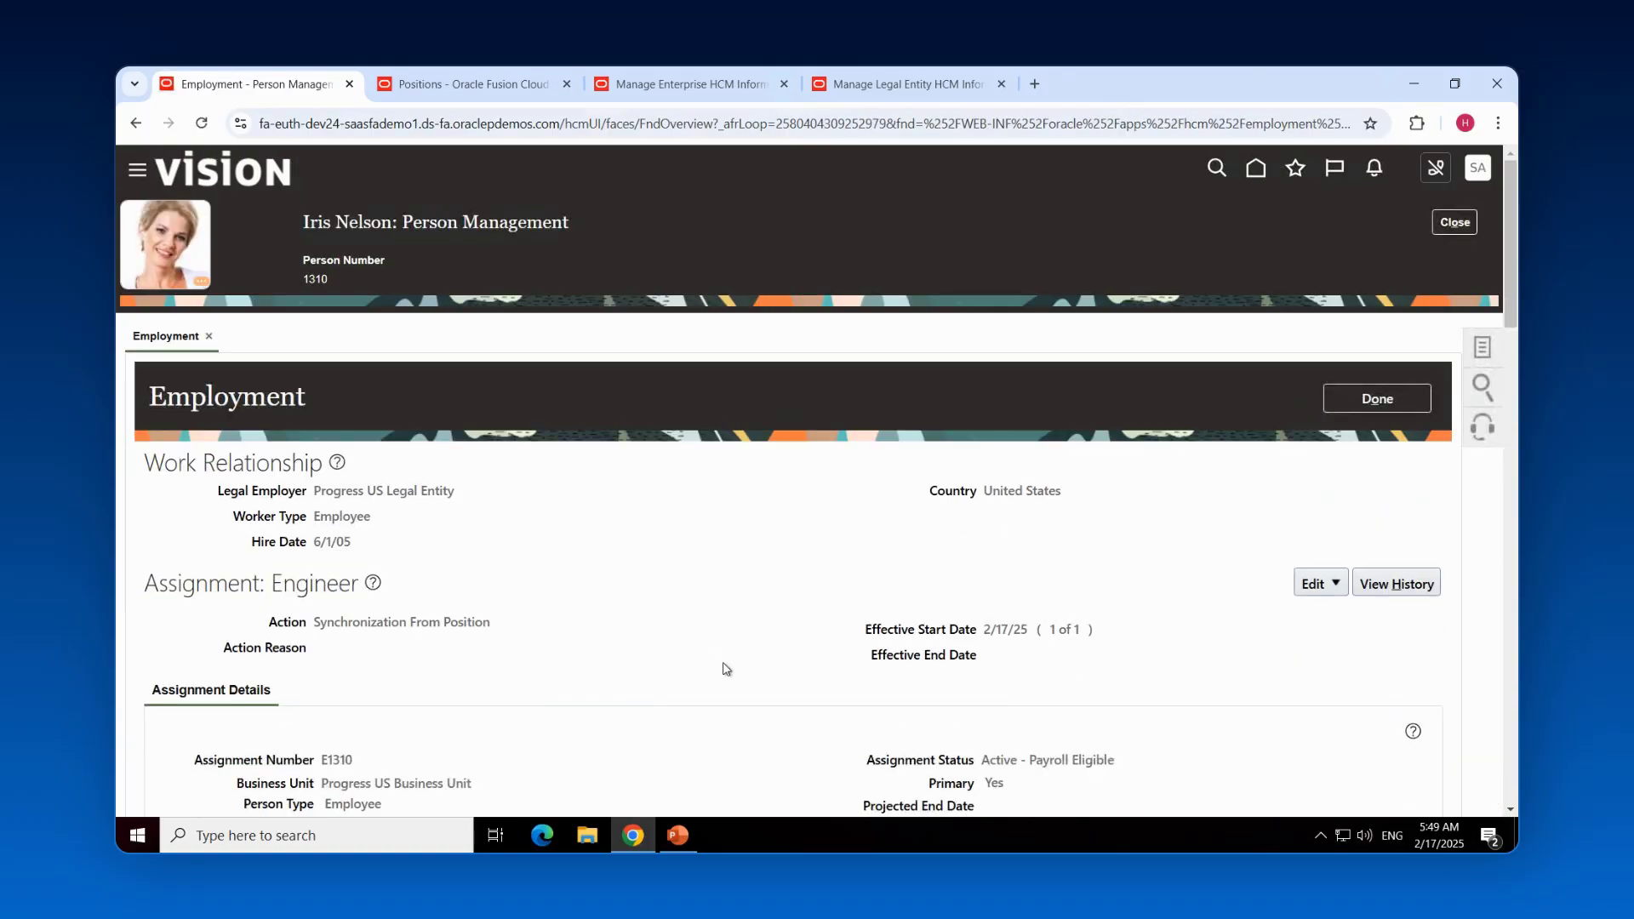
pyautogui.scroll(-4, 722, 662)
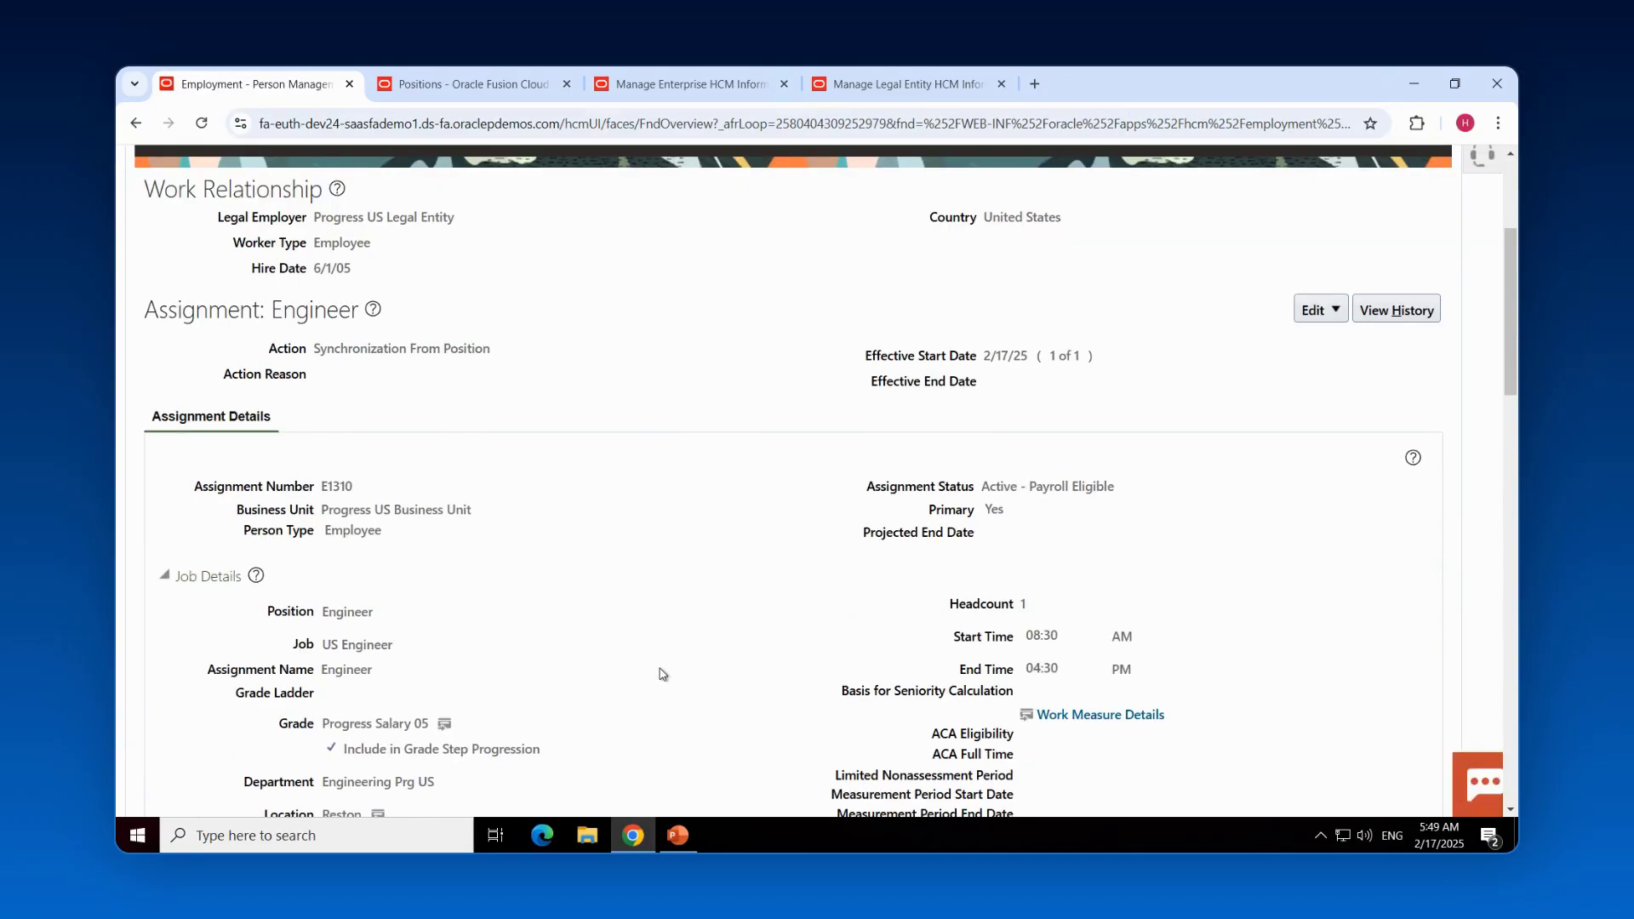
pyautogui.scroll(-1, 659, 673)
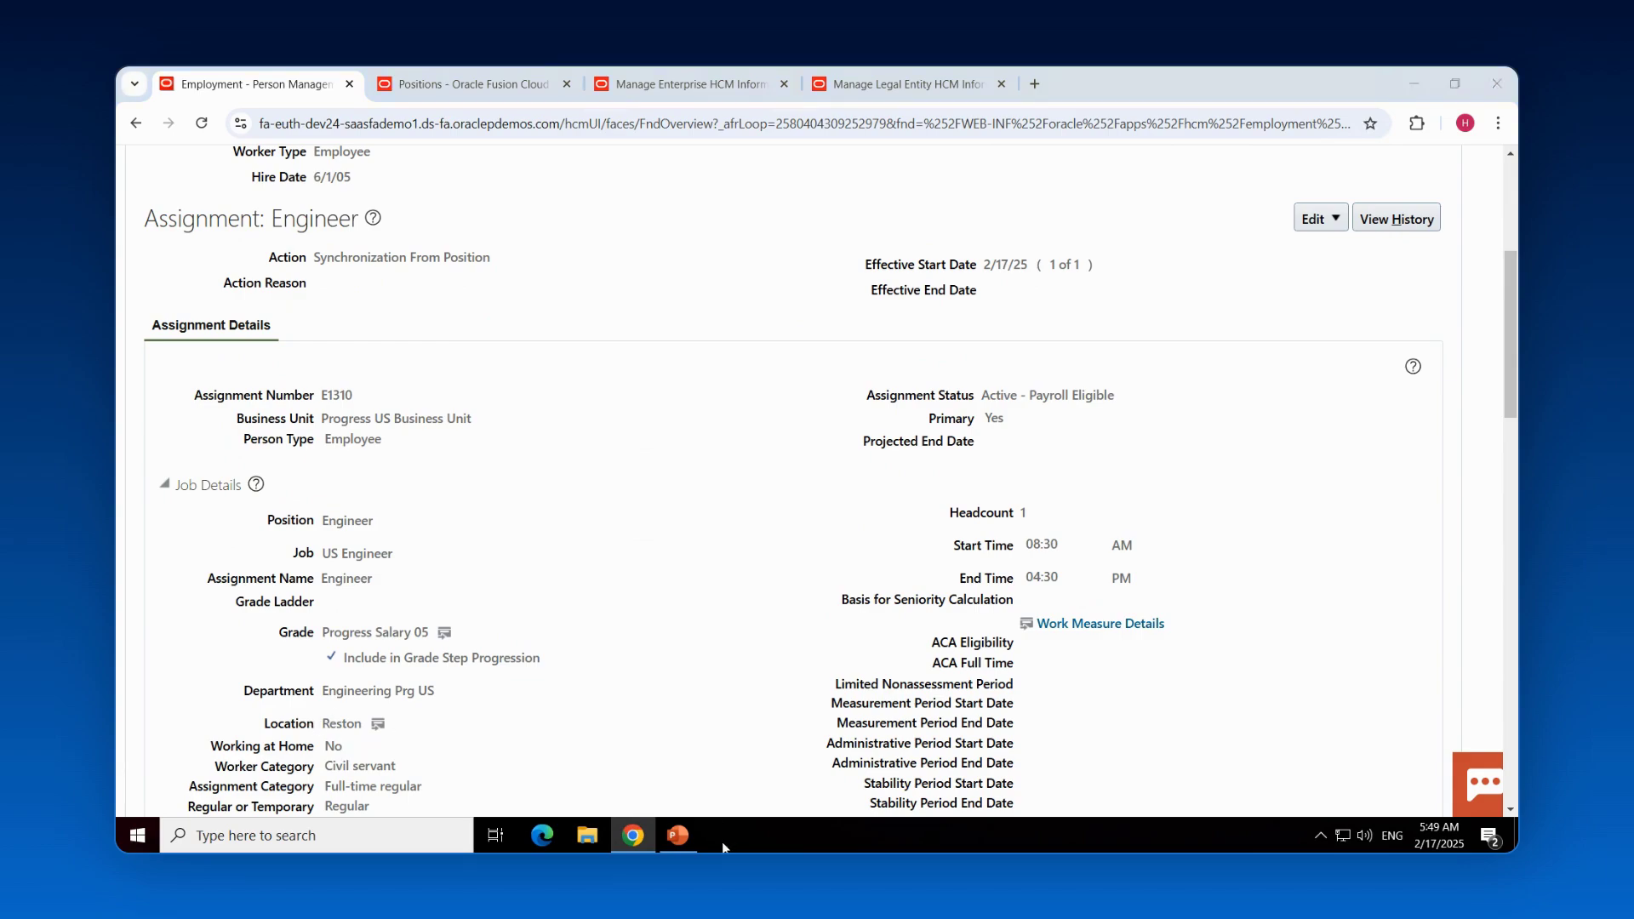
pyautogui.hotkey('alt', 'Tab')
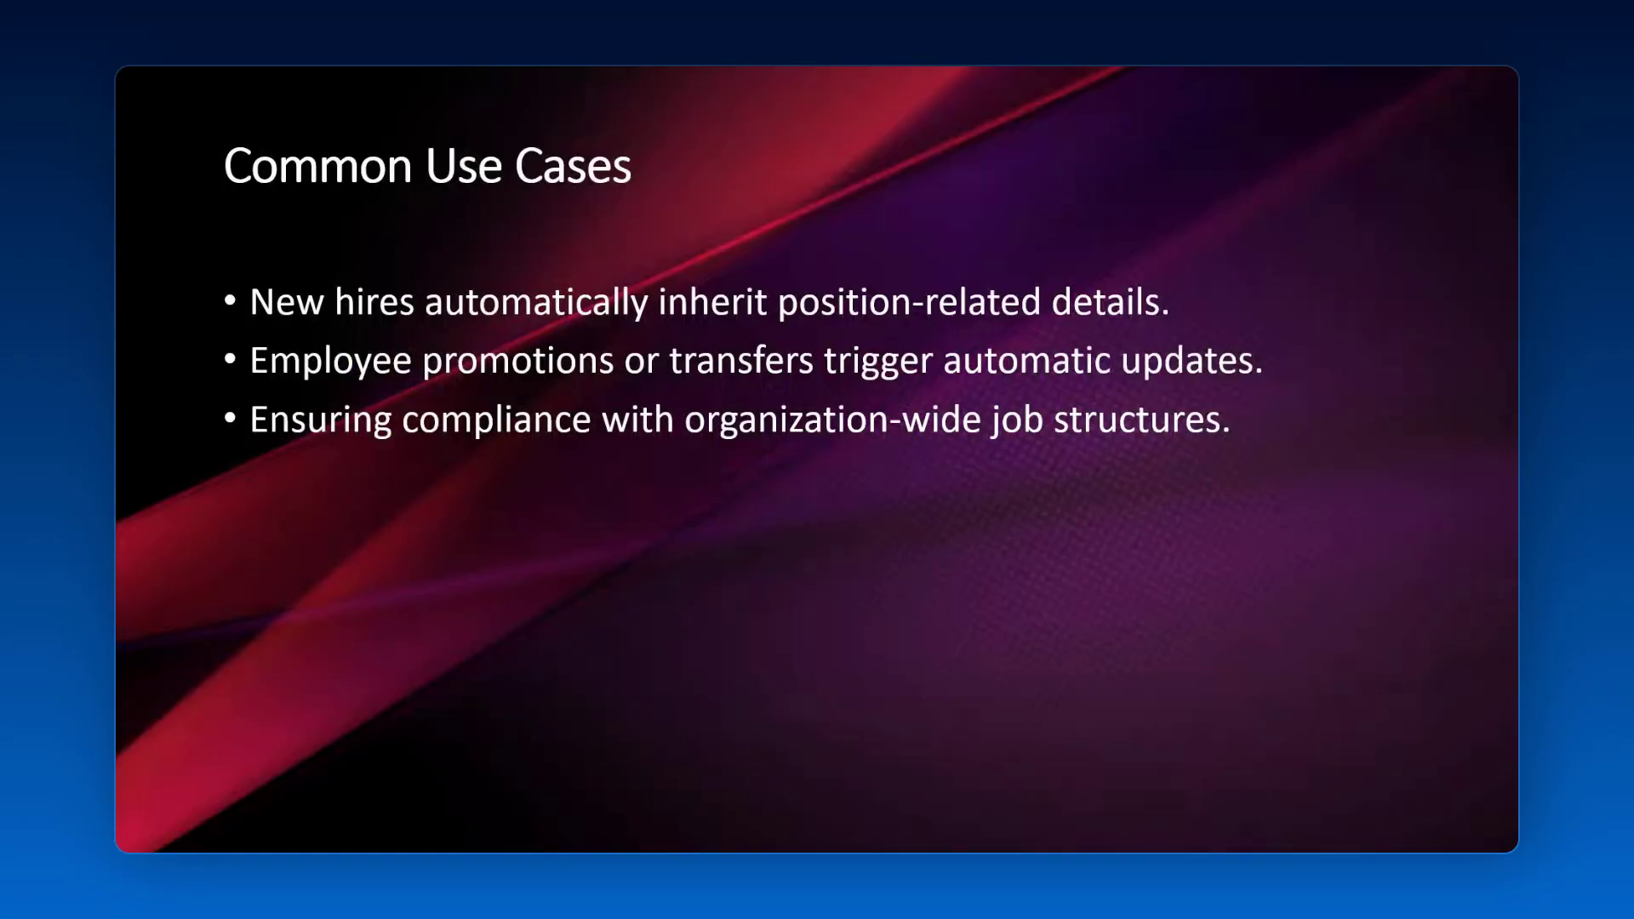